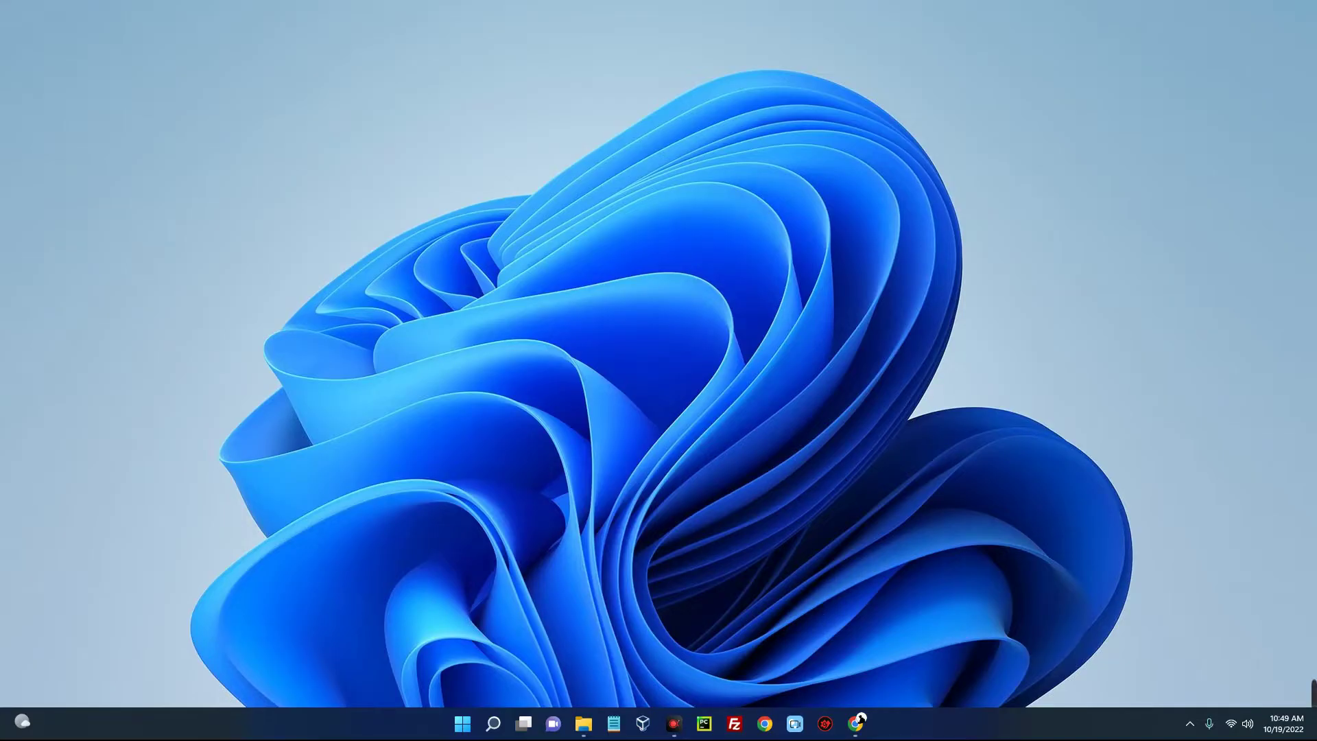
# Load lua.org in a maximized Chrome window
pyautogui.click(856, 723)
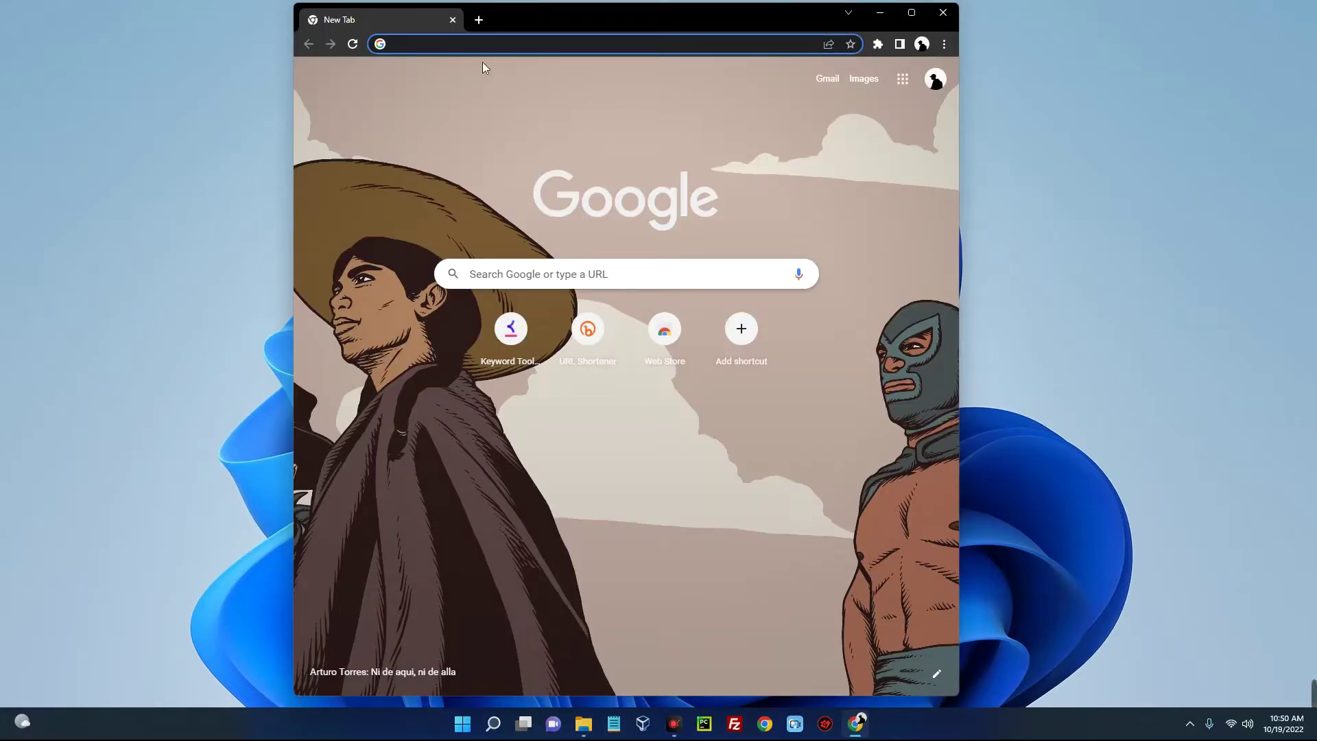
pyautogui.click(395, 42)
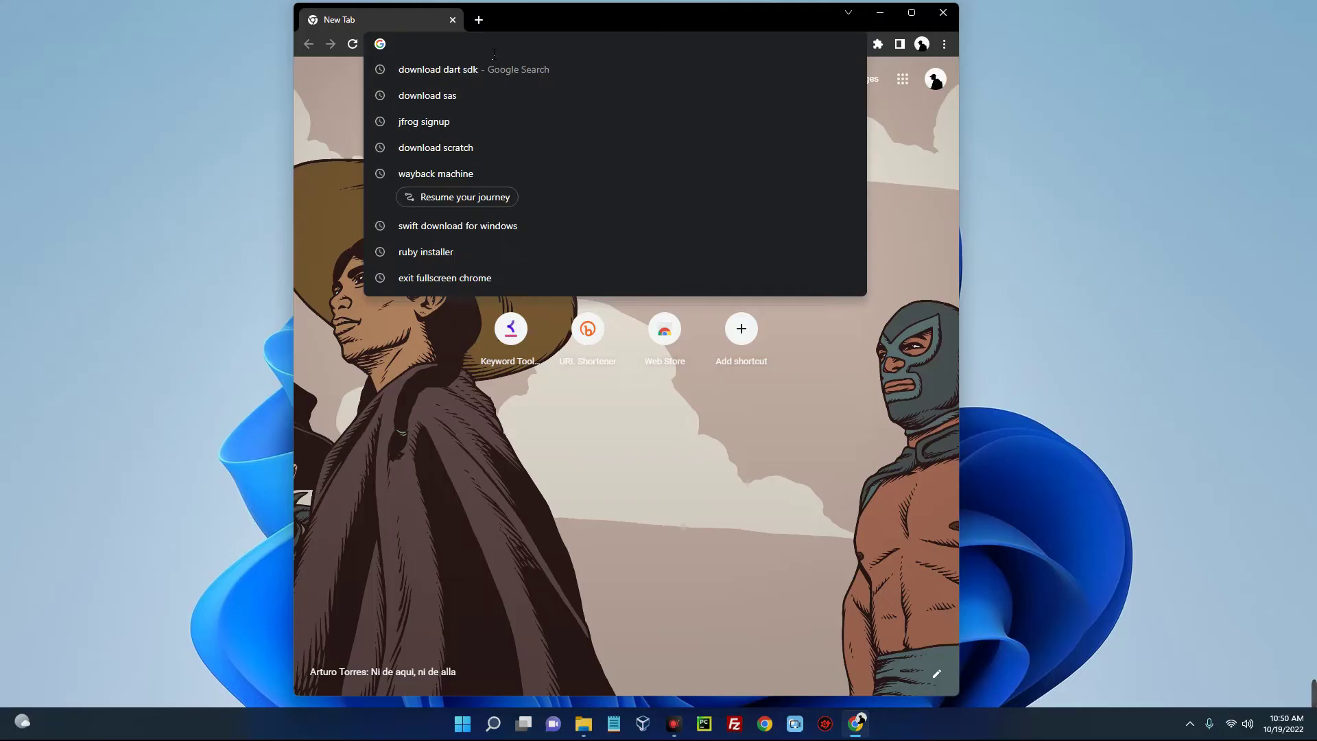
pyautogui.write('lua.or')
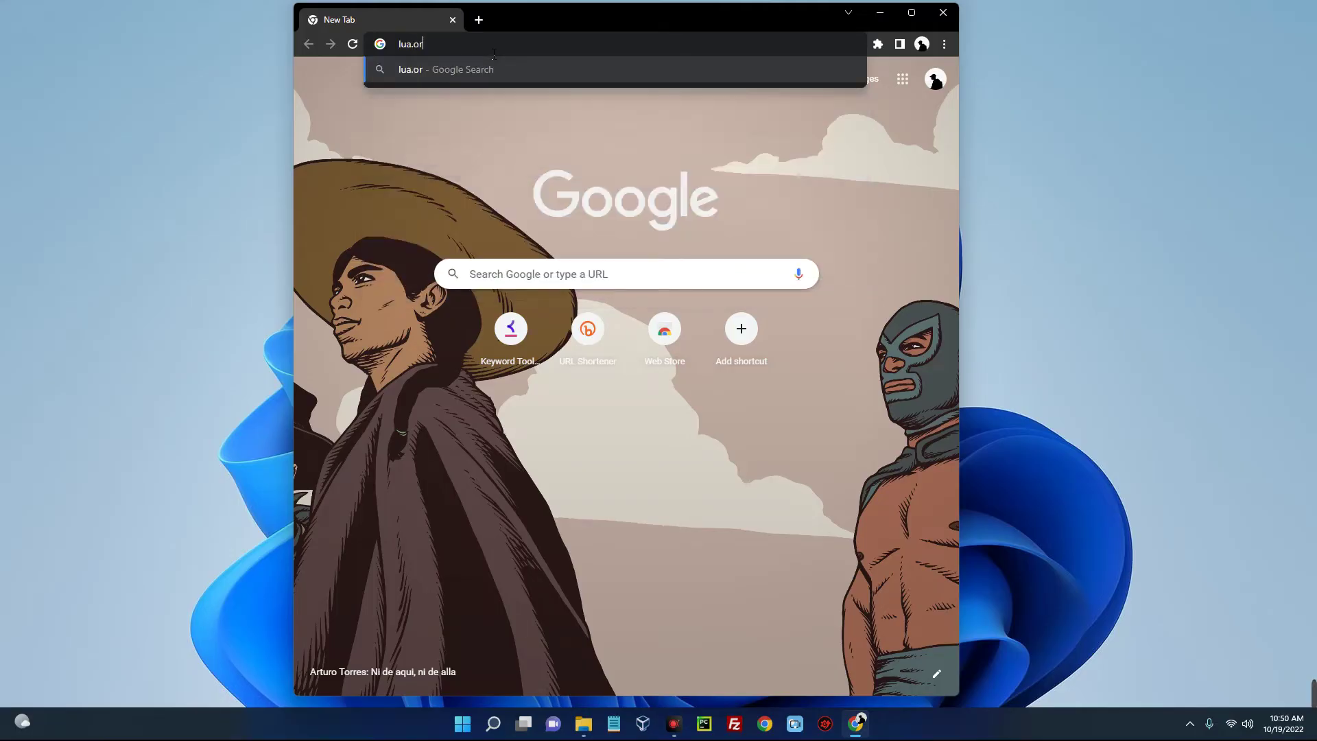
pyautogui.write('g')
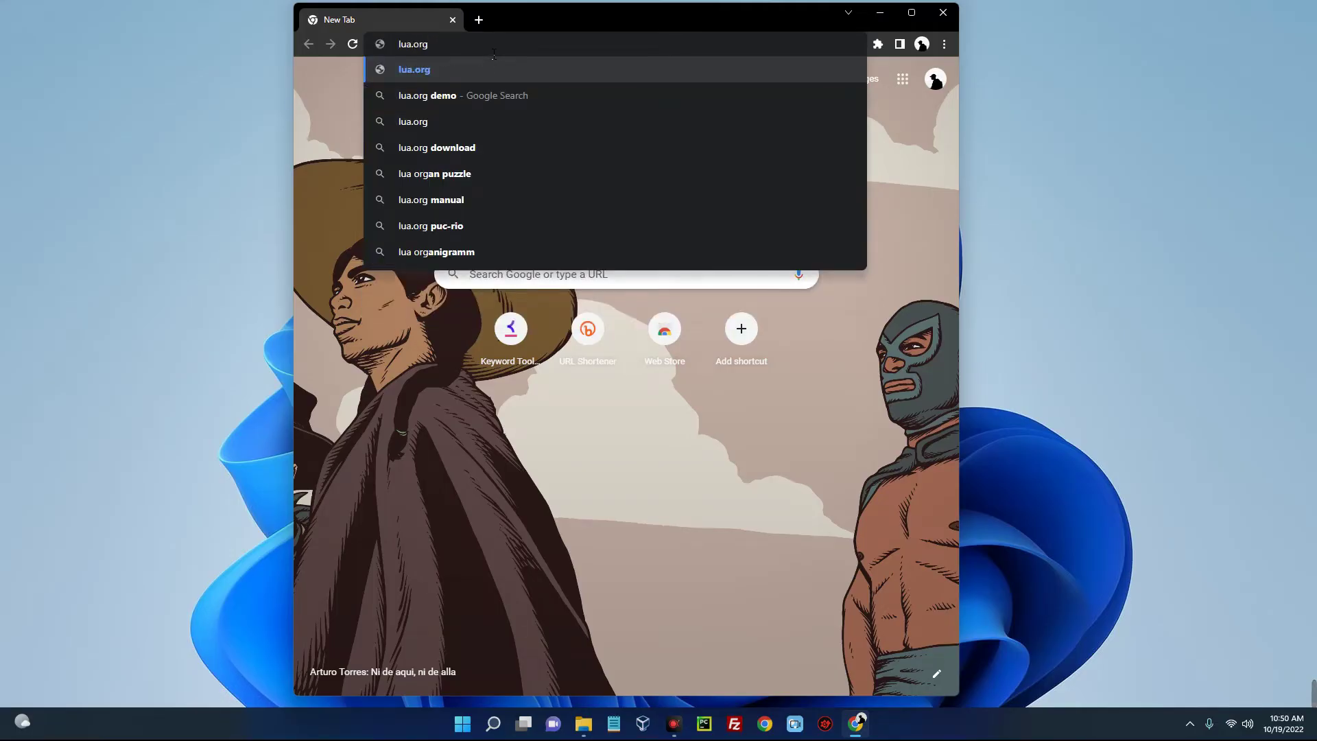
pyautogui.press('Return')
pyautogui.press('super+Up')
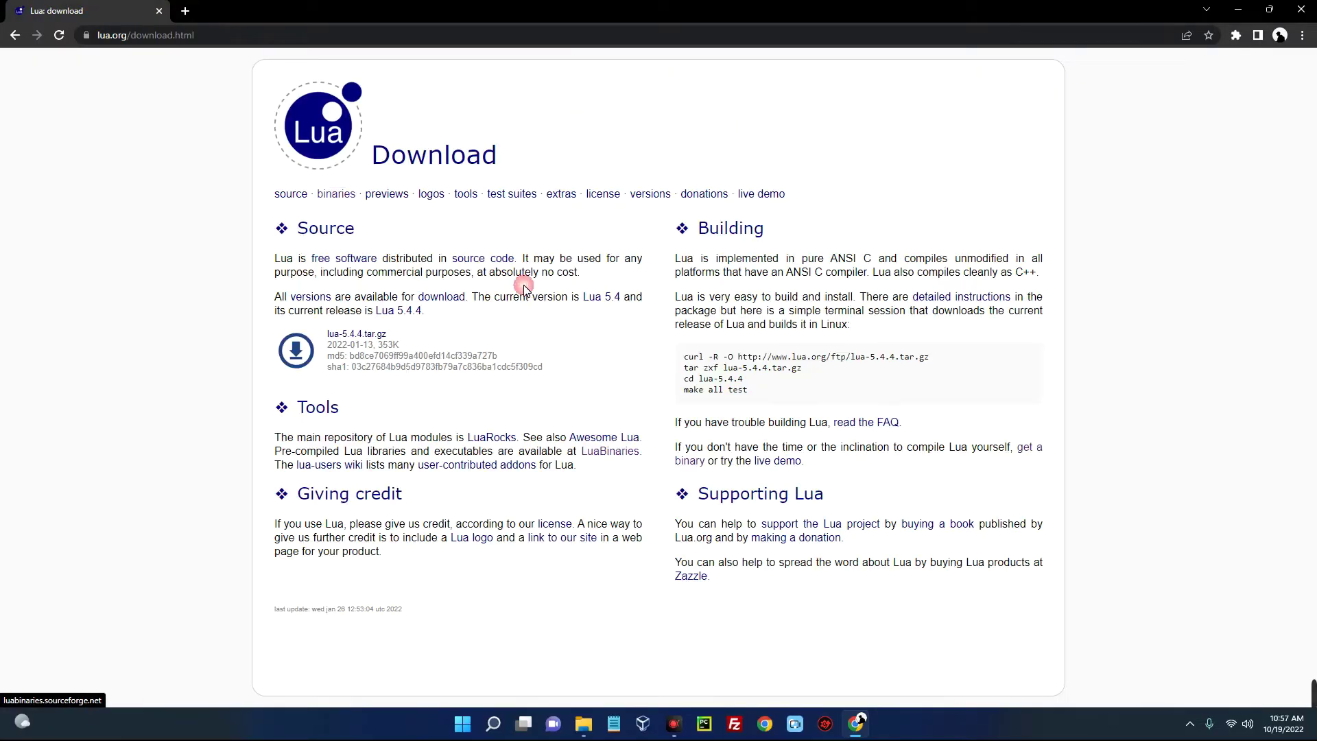
# Download the LuaBinaries Lua 5.4.2 Win64 zip and dismiss the download notice
pyautogui.click(335, 194)
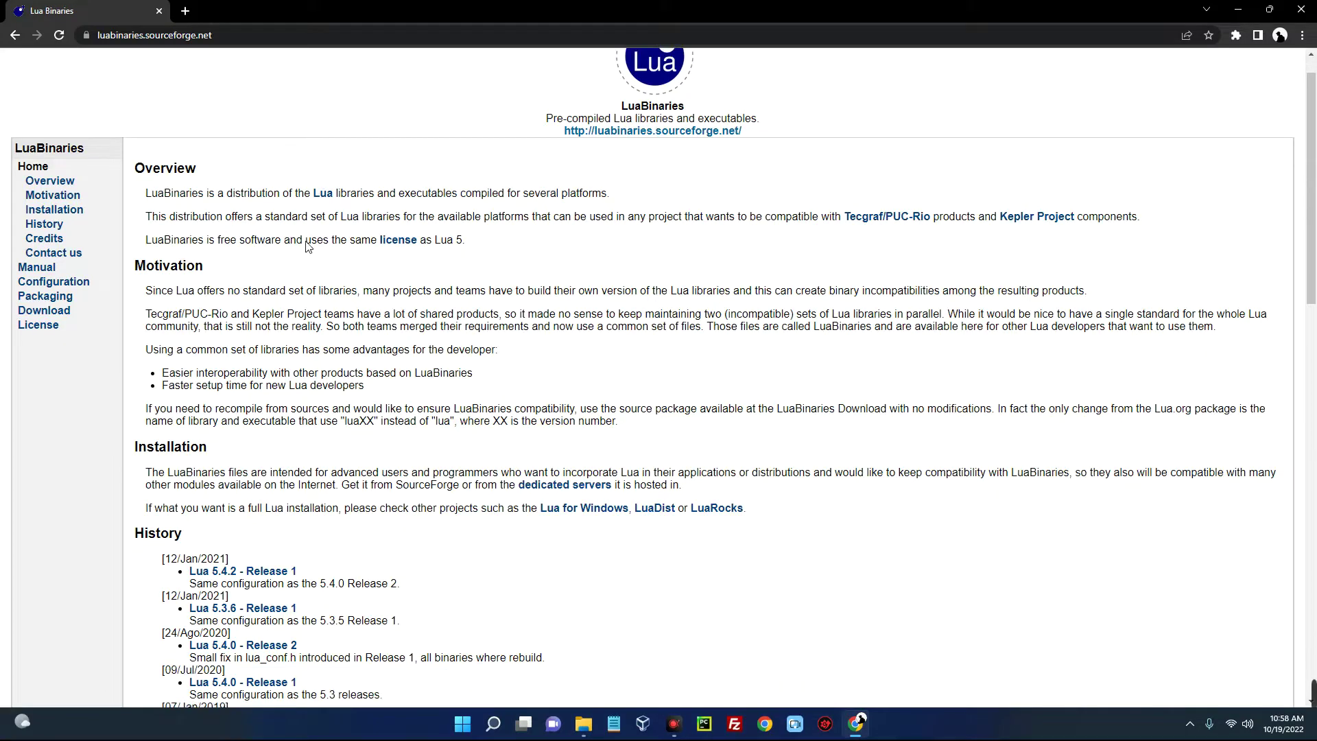
pyautogui.scroll(-3, 305, 245)
pyautogui.scroll(-1, 312, 245)
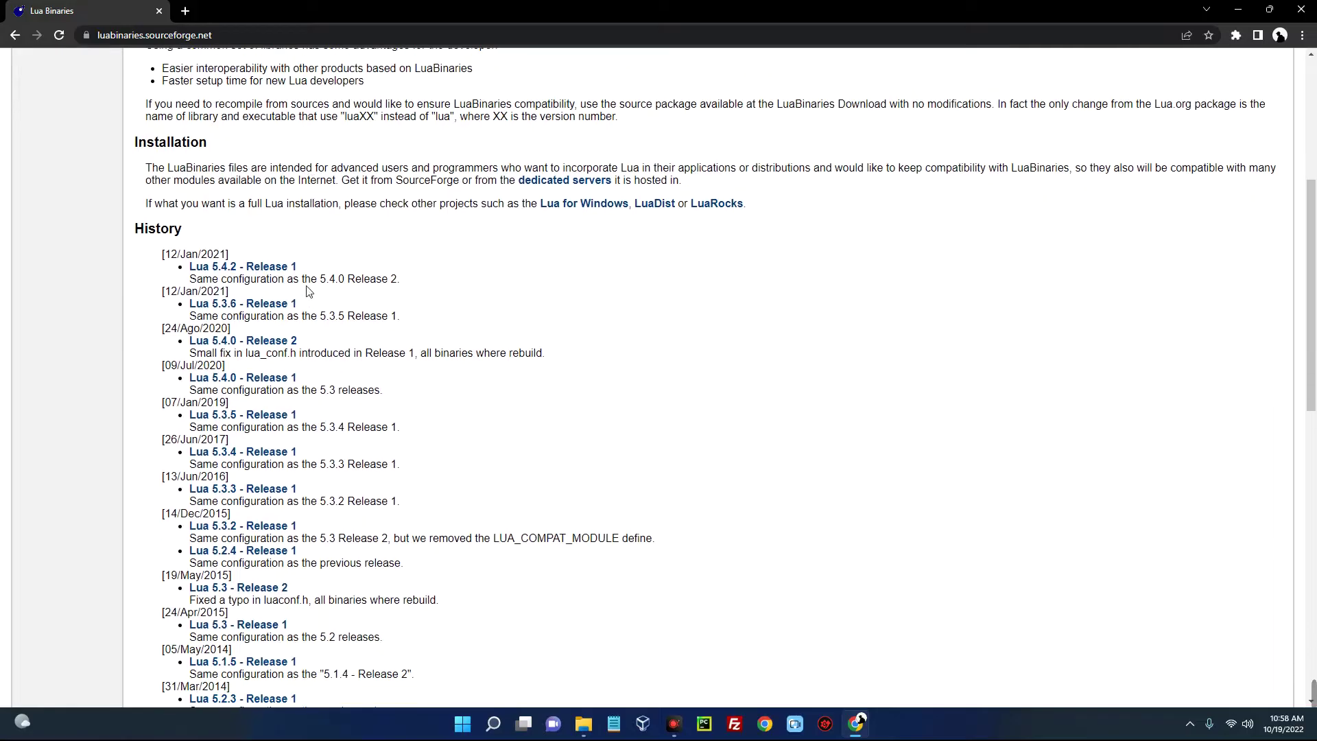
pyautogui.click(246, 267)
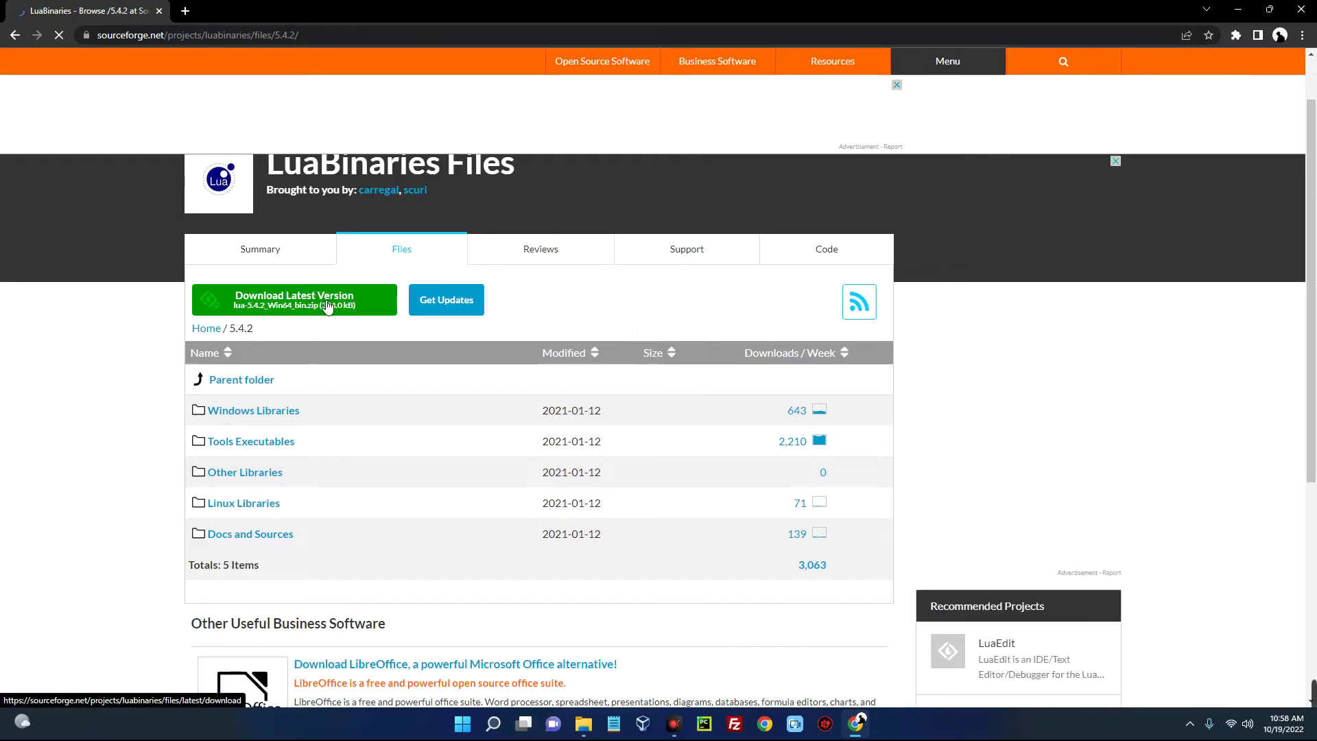
pyautogui.click(324, 300)
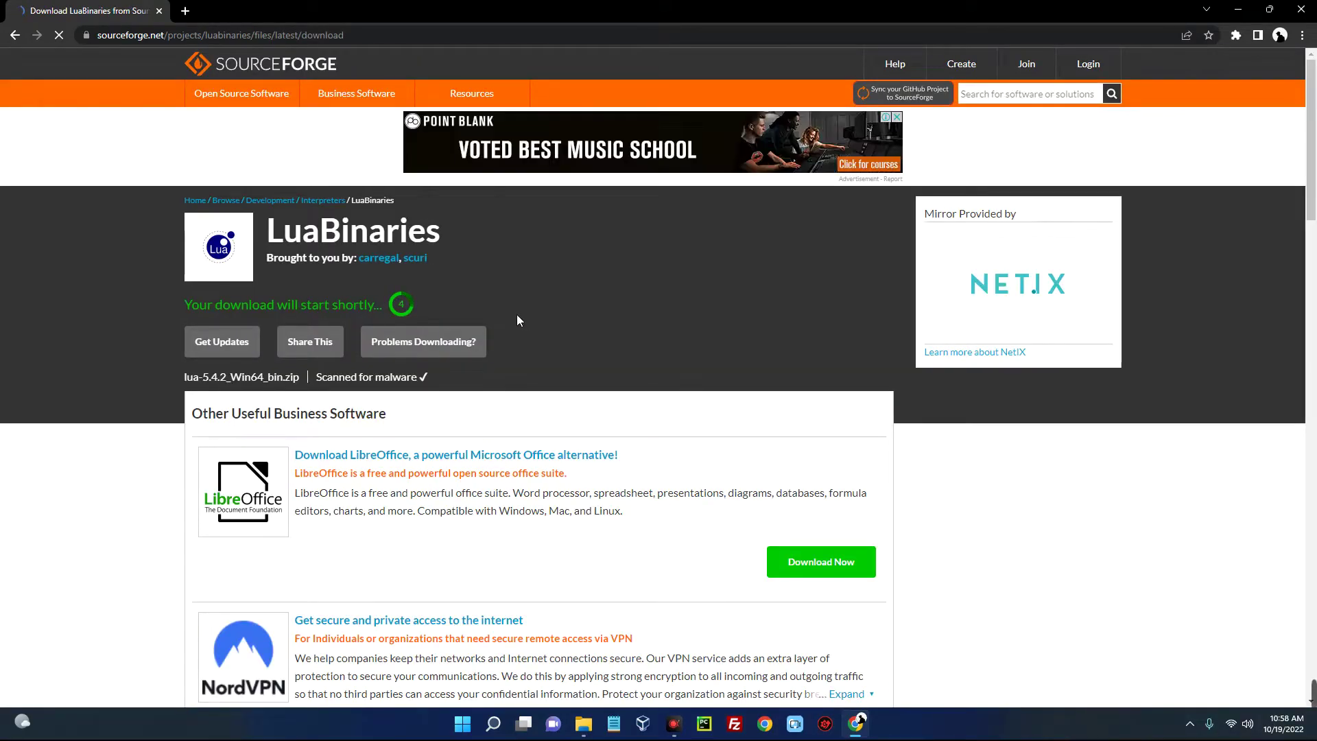
pyautogui.click(653, 421)
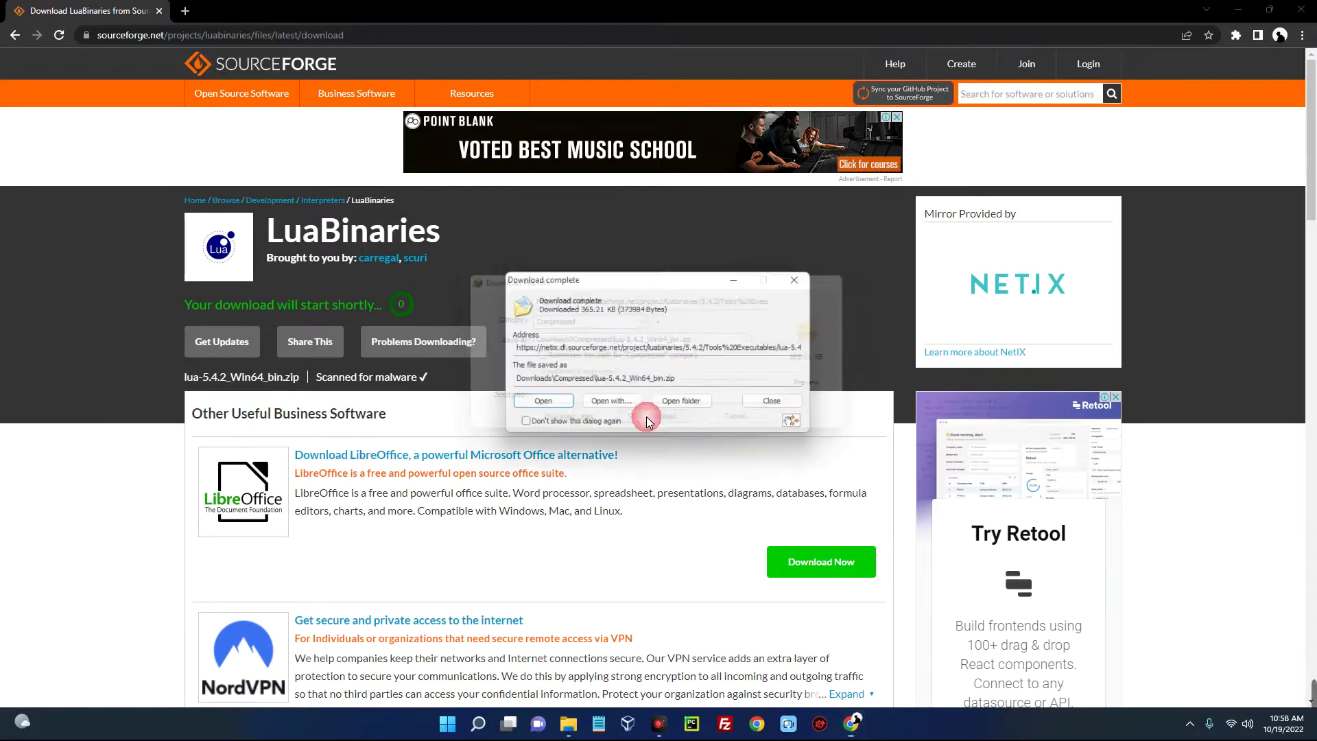
pyautogui.click(777, 402)
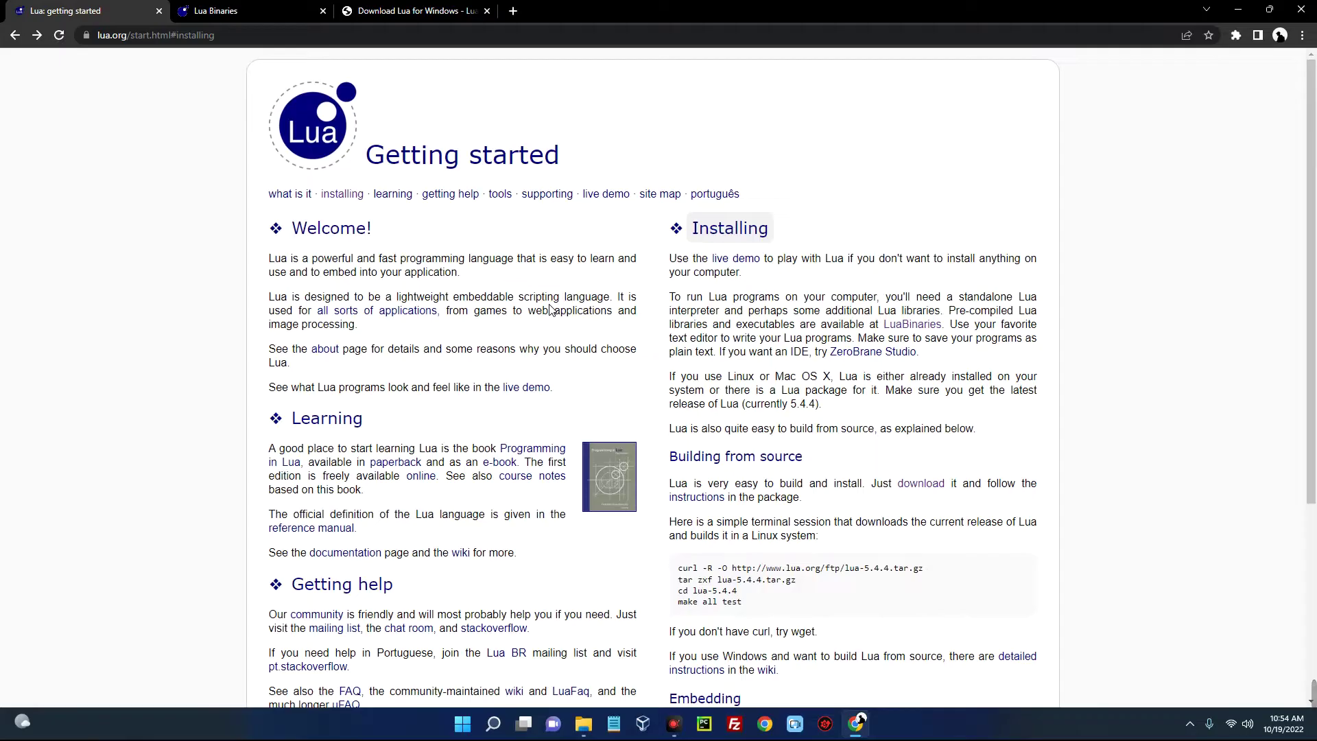
pyautogui.rightClick(551, 278)
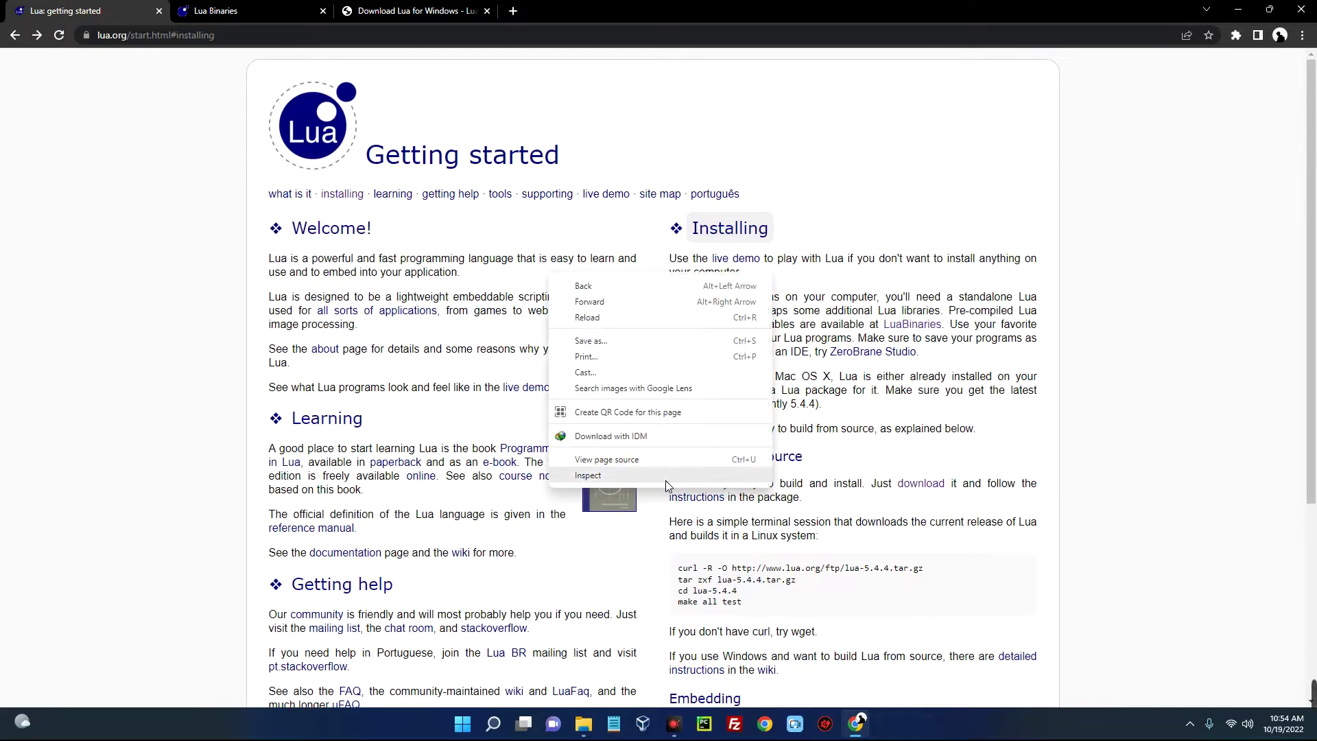
pyautogui.click(666, 481)
pyautogui.scroll(-5, 1051, 361)
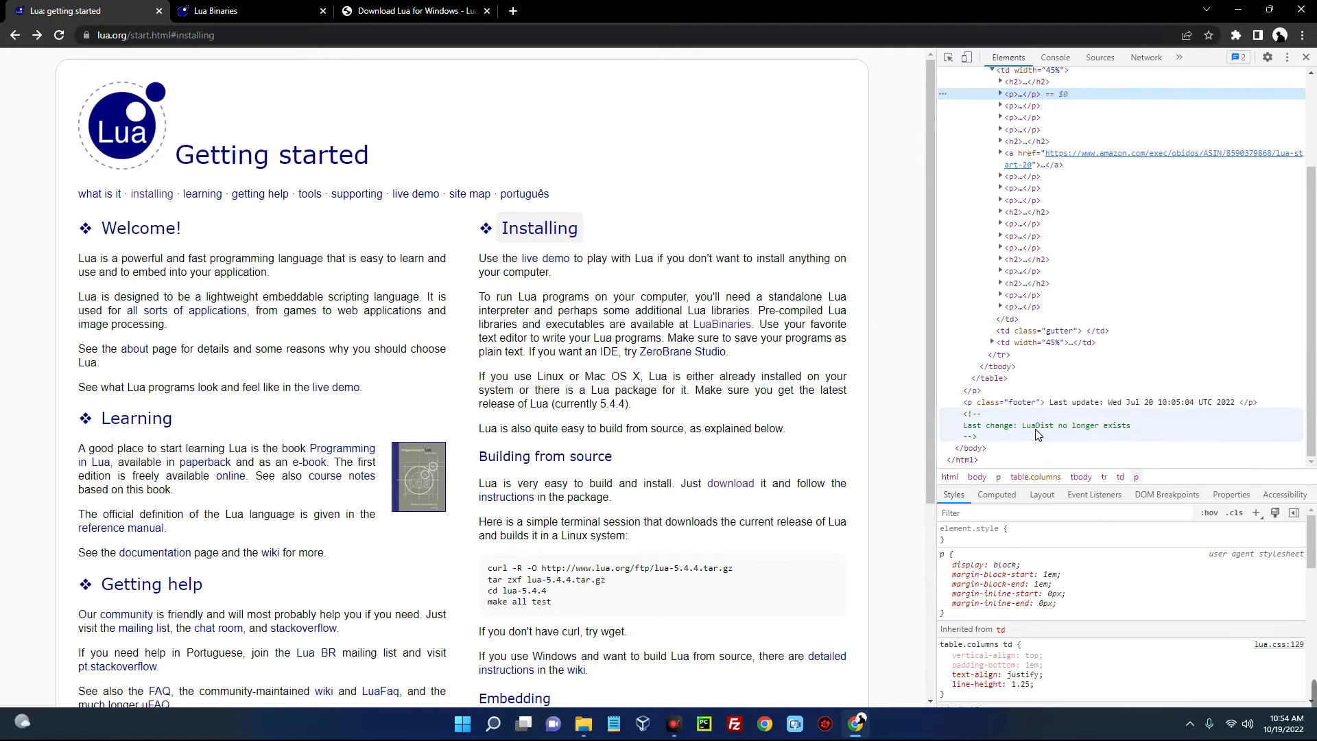
pyautogui.click(1049, 435)
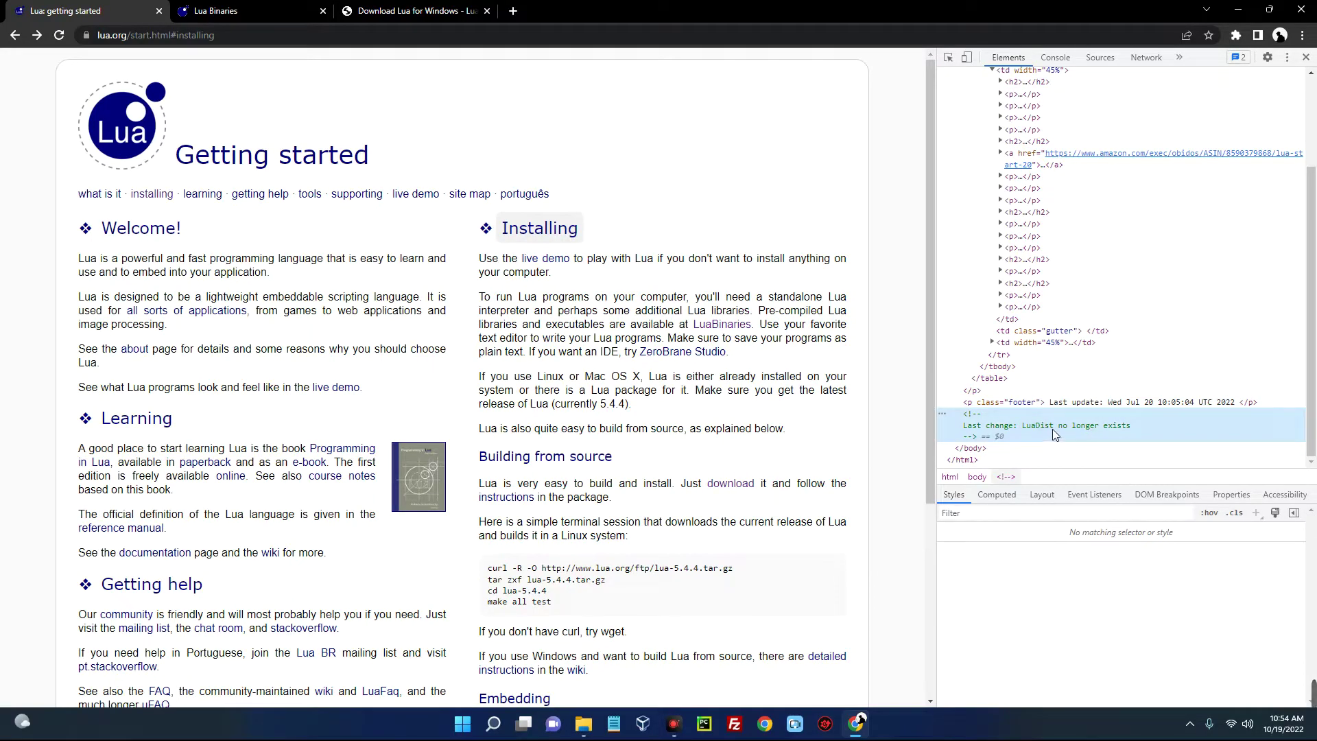
pyautogui.click(1305, 57)
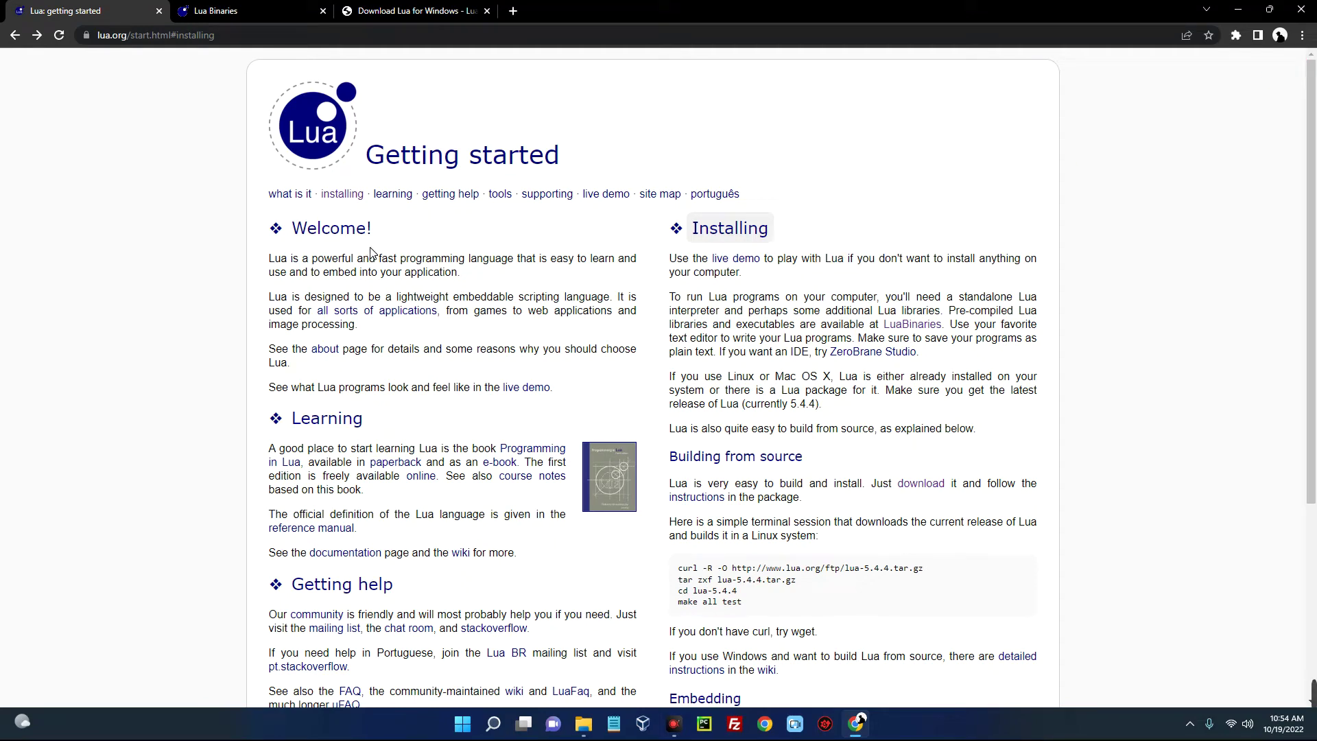
# Download the Windows x86 LuaDist batteries zip and dismiss the completion notice
pyautogui.click(393, 12)
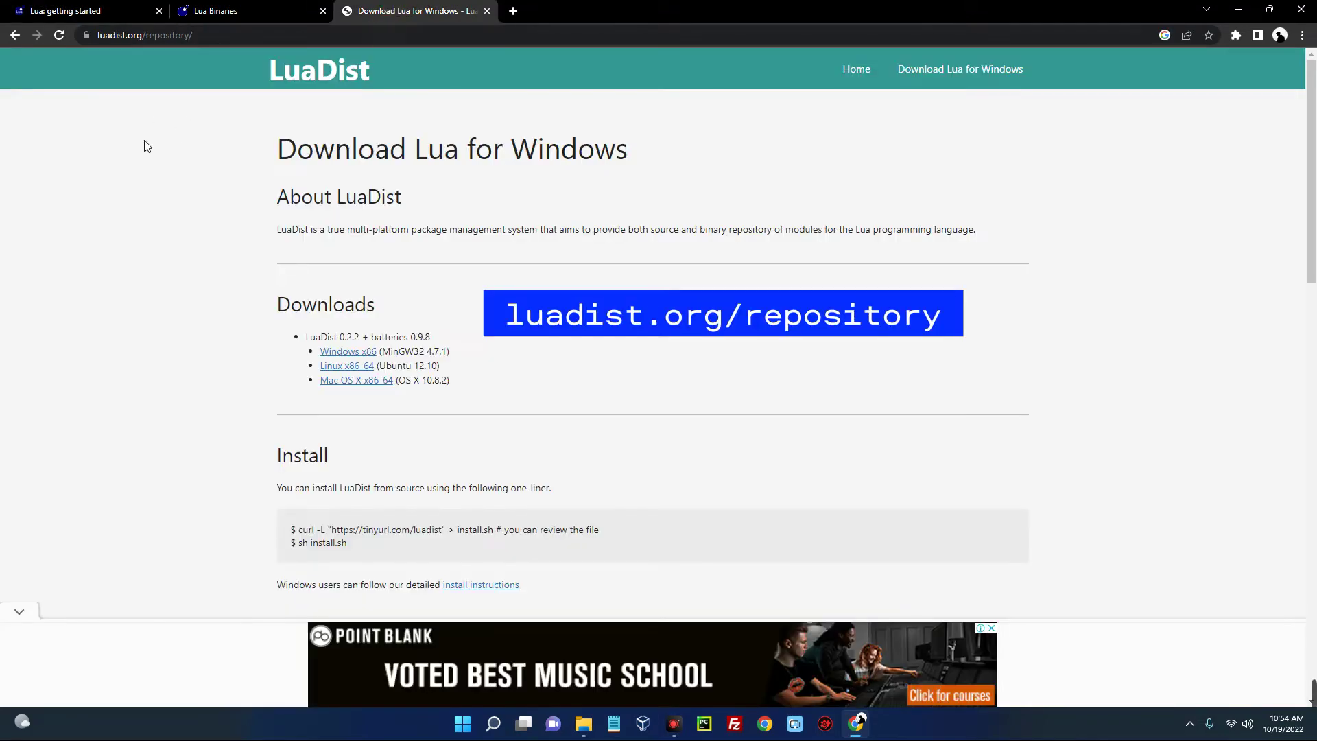
pyautogui.click(165, 36)
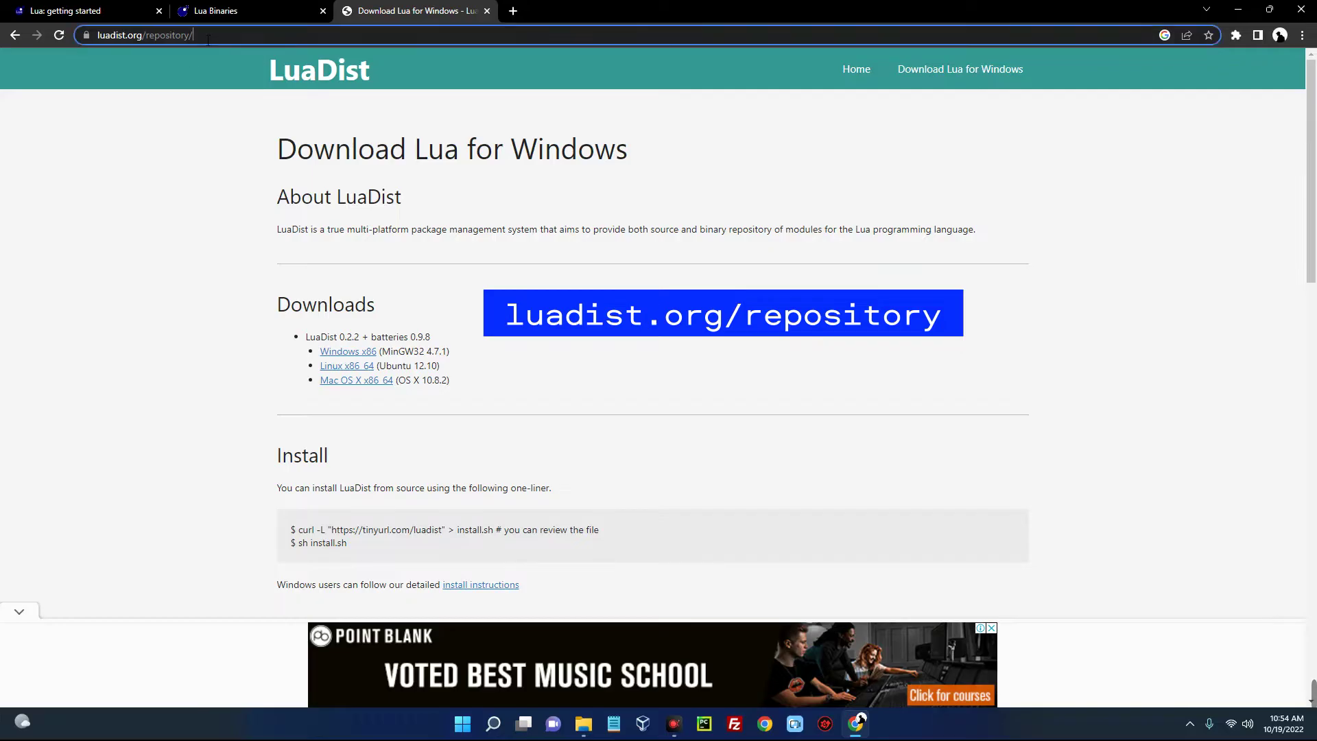
pyautogui.moveTo(102, 69); pyautogui.dragTo(212, 69)
pyautogui.click(212, 156)
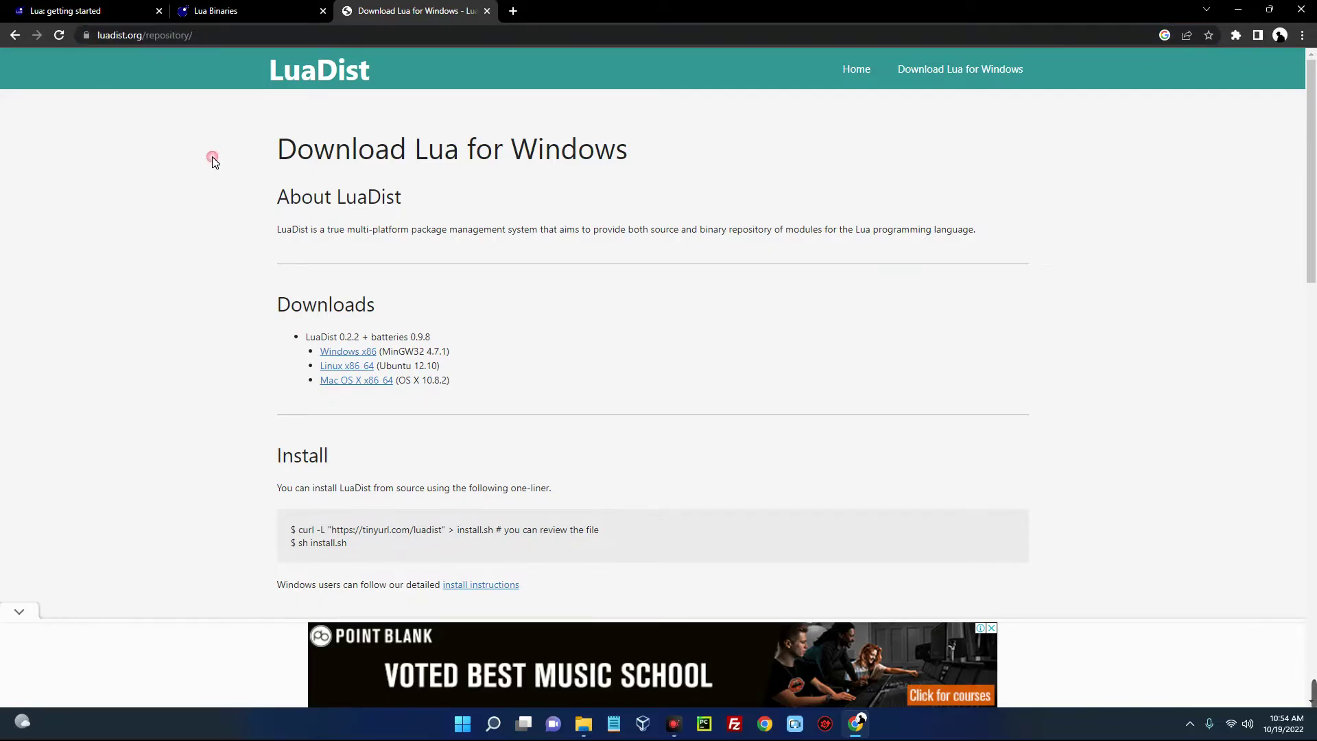
pyautogui.scroll(-1, 462, 177)
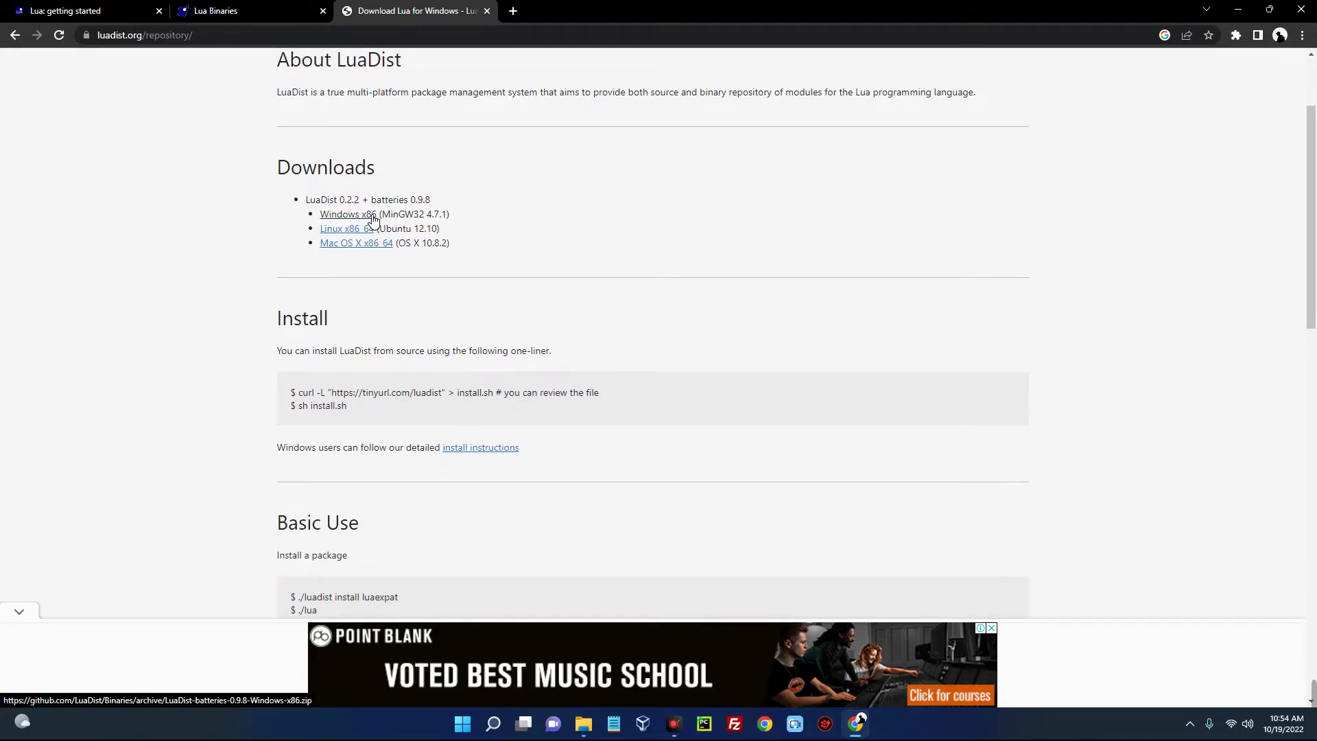
pyautogui.click(356, 221)
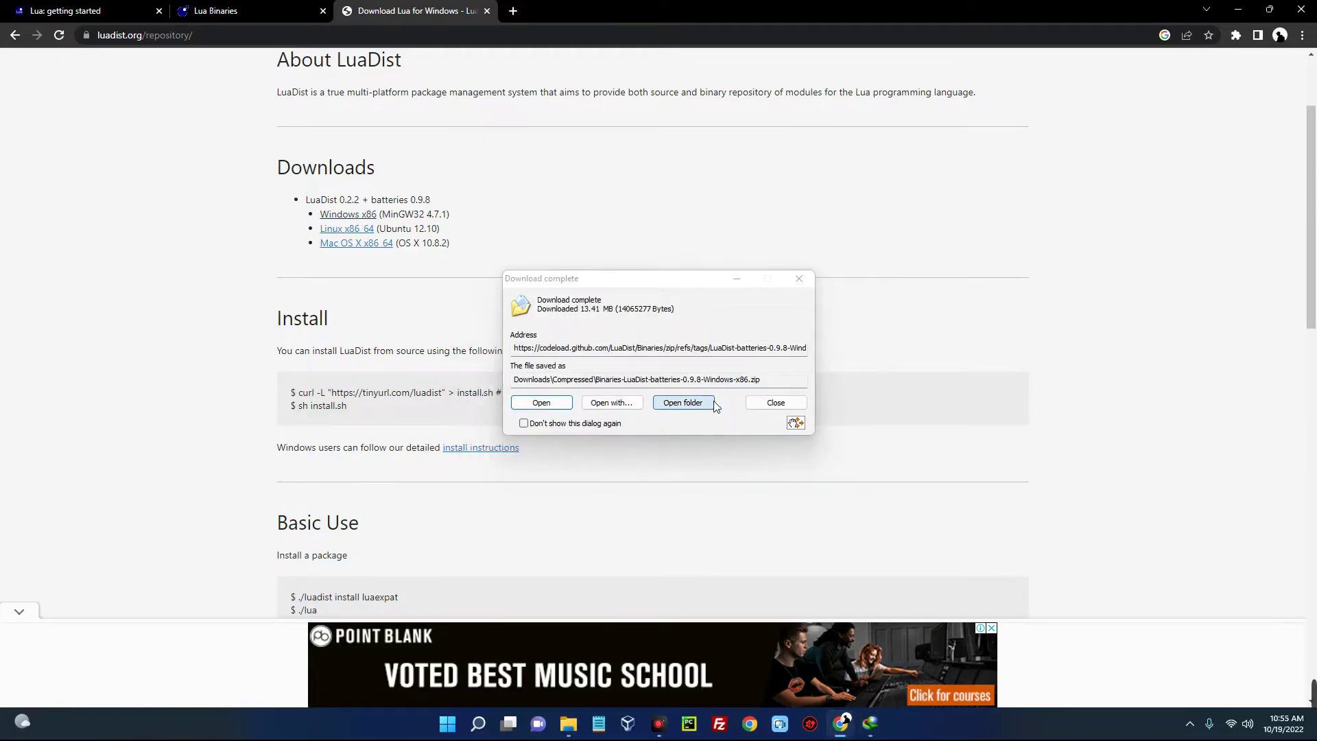
pyautogui.click(784, 409)
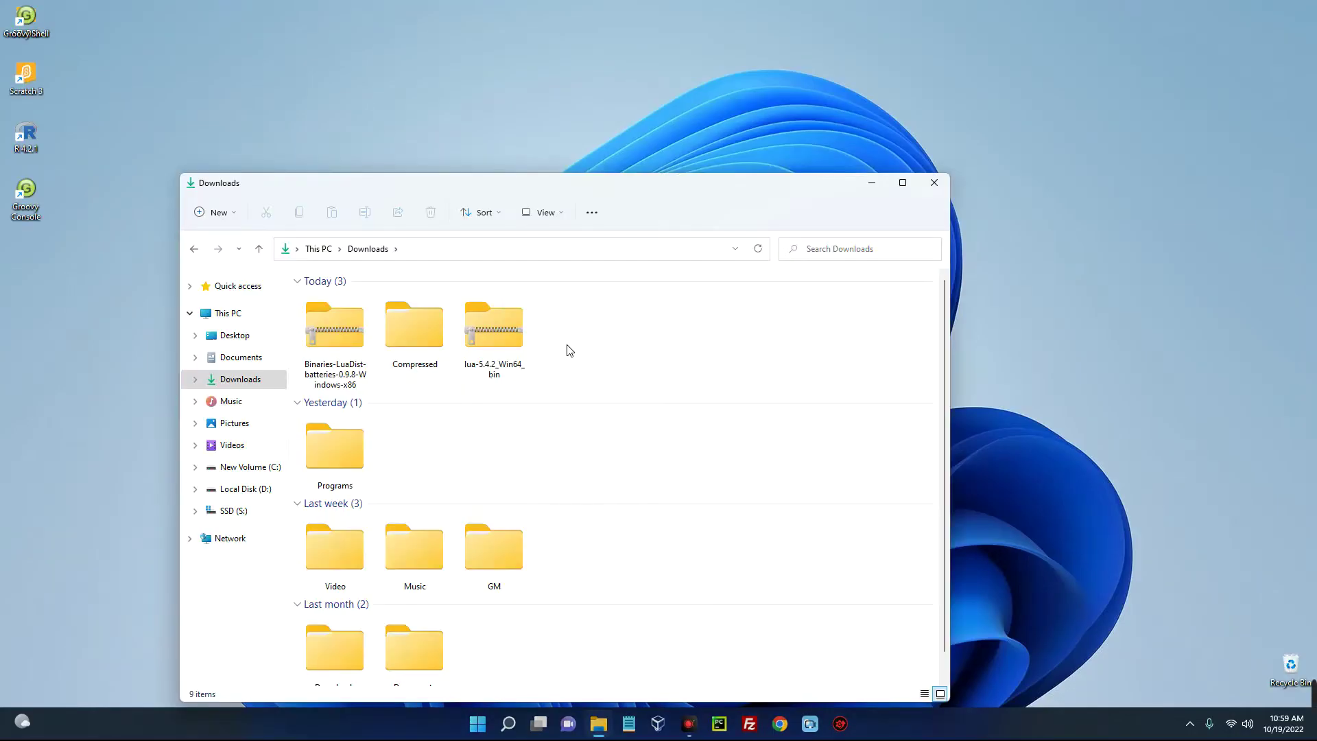
# Extract the lua-5.4.2_Win64_bin zip into Downloads with WinRAR
pyautogui.click(350, 340)
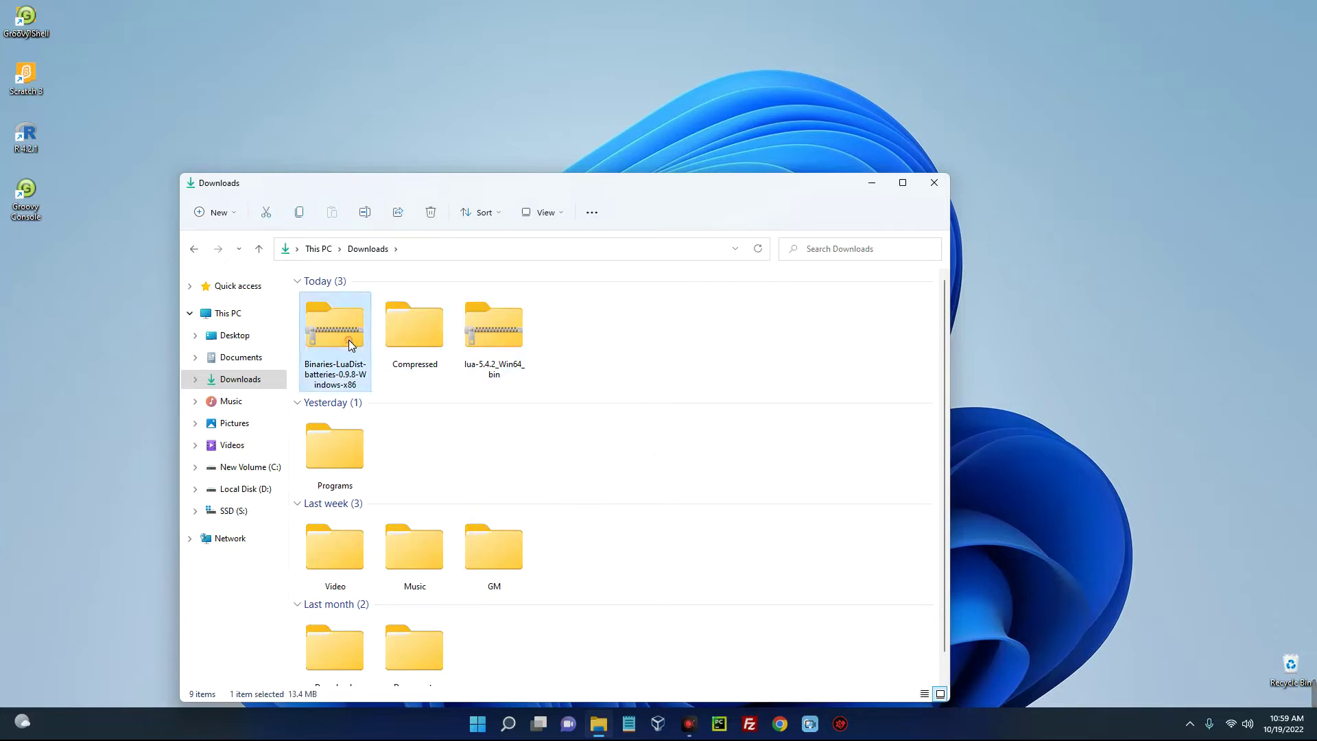
pyautogui.click(500, 363)
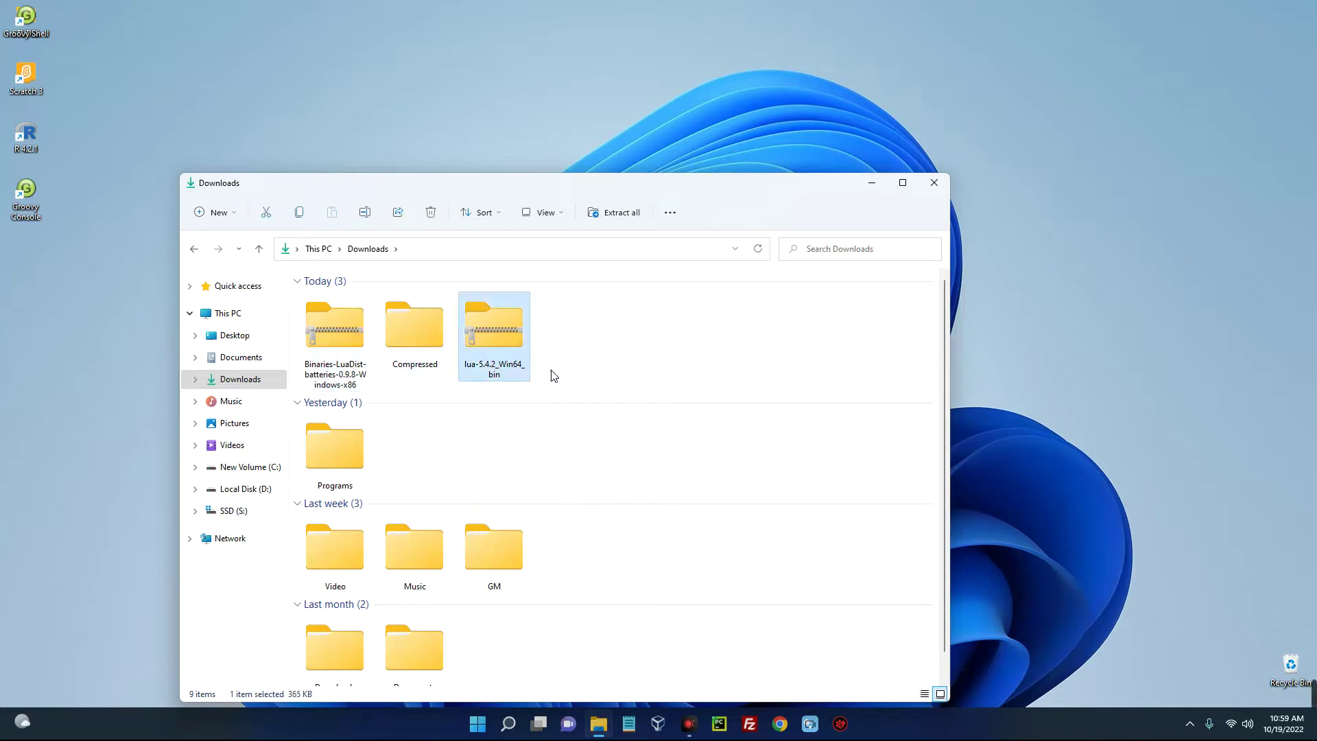
pyautogui.rightClick(691, 366)
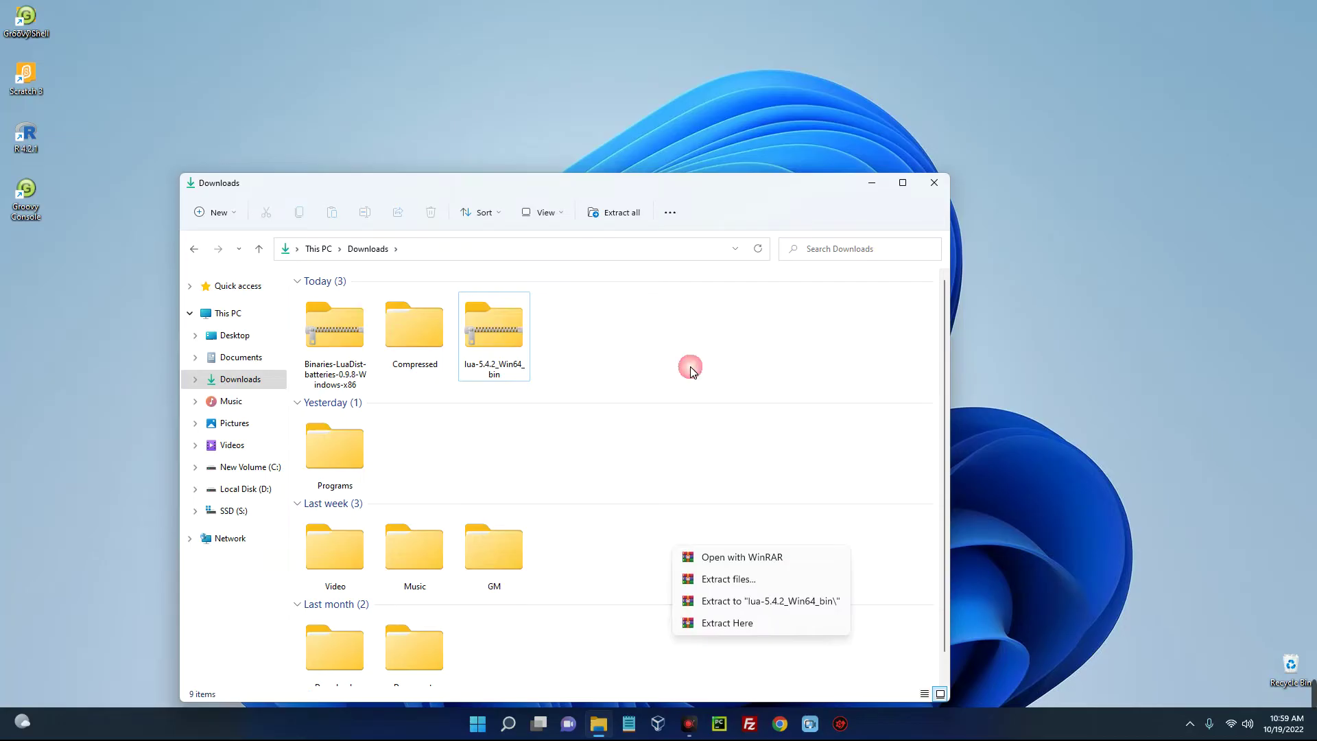
pyautogui.click(511, 347)
pyautogui.rightClick(512, 347)
pyautogui.moveTo(561, 573)
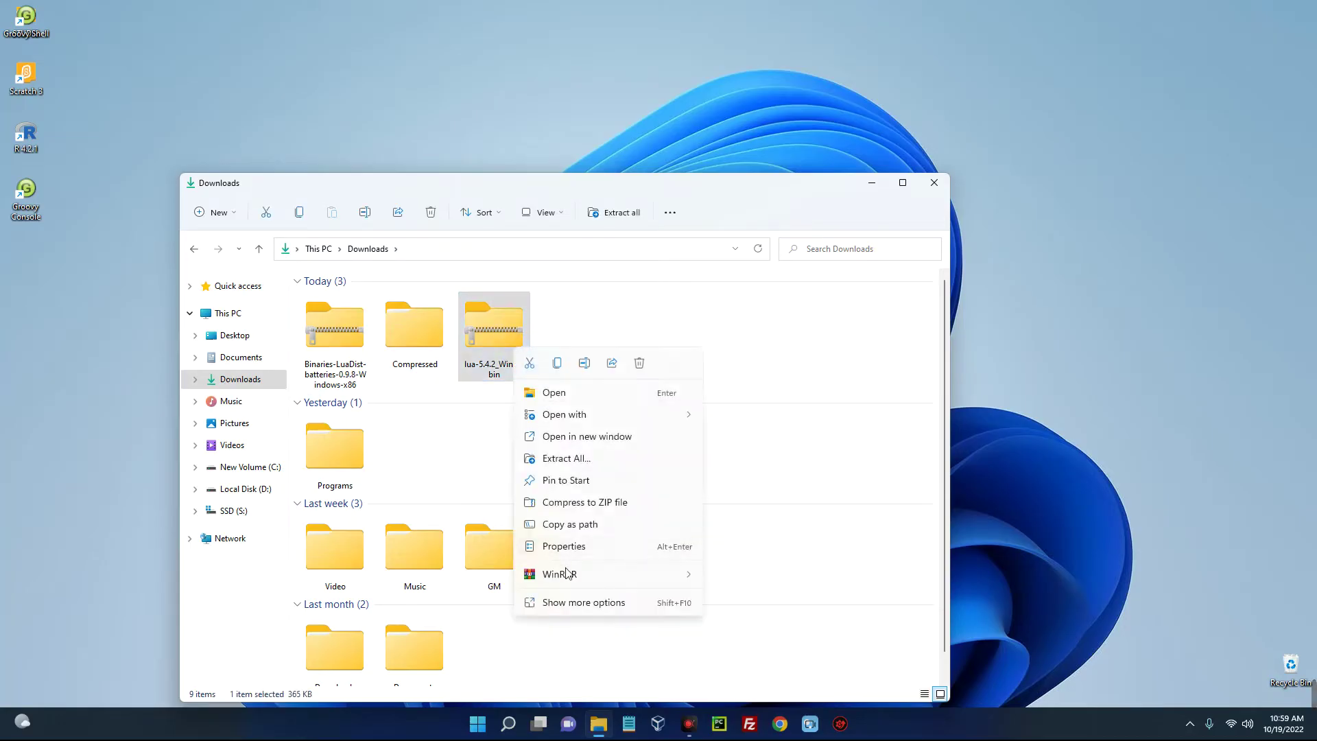
pyautogui.click(734, 599)
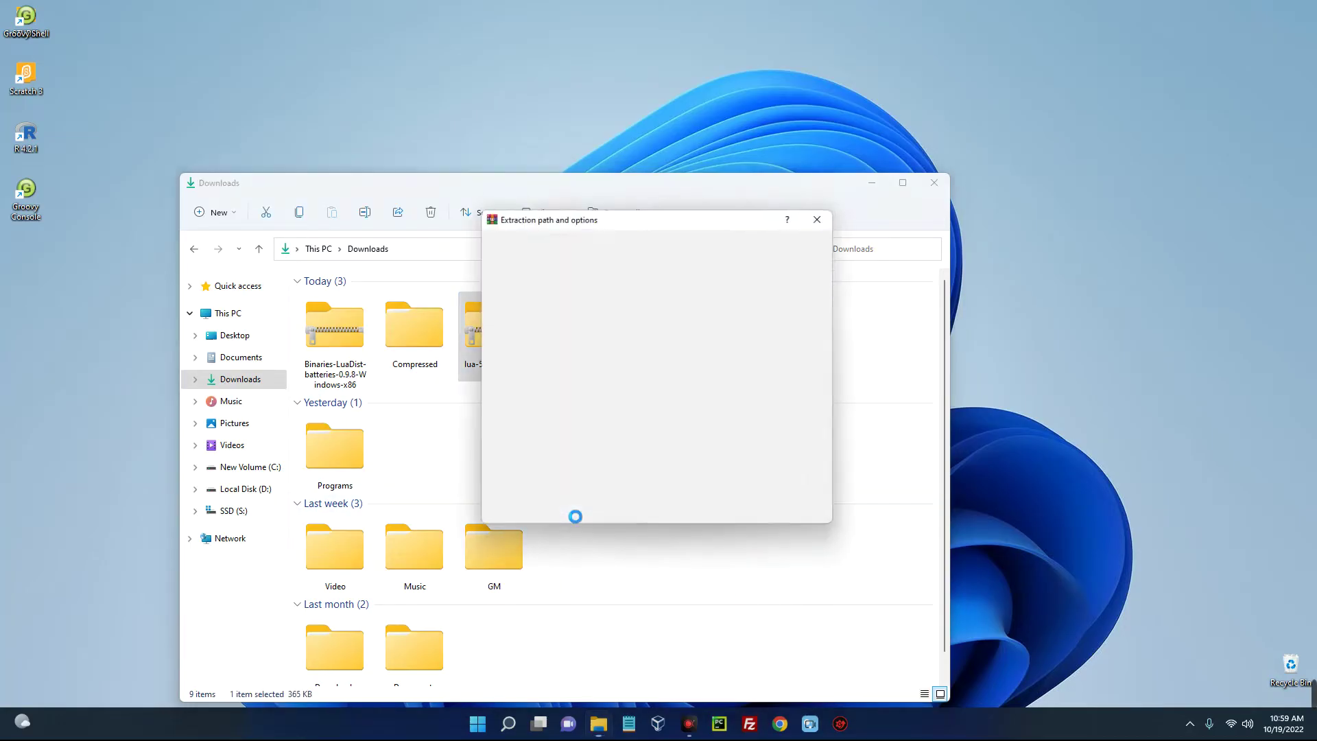
pyautogui.click(699, 517)
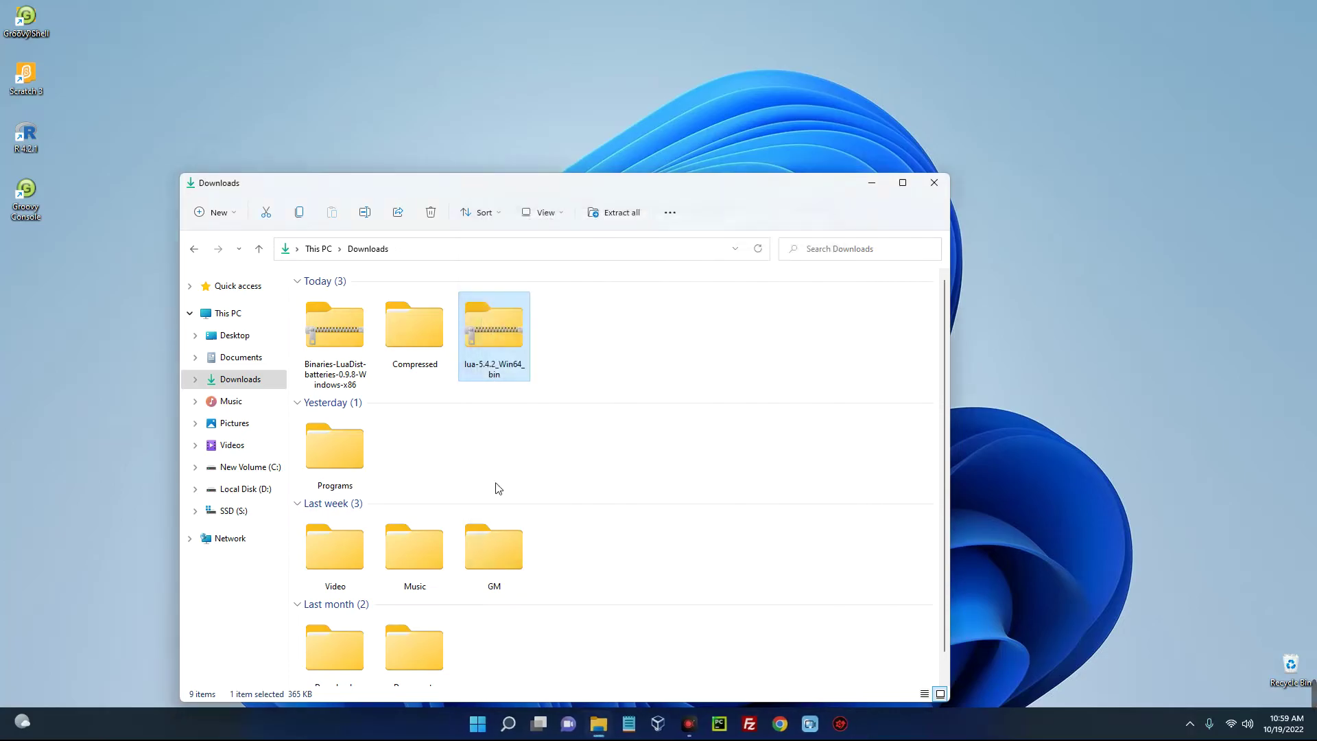
# Extract the Binaries-LuaDist archive into Downloads, then select both zips
pyautogui.rightClick(335, 341)
pyautogui.moveTo(389, 407)
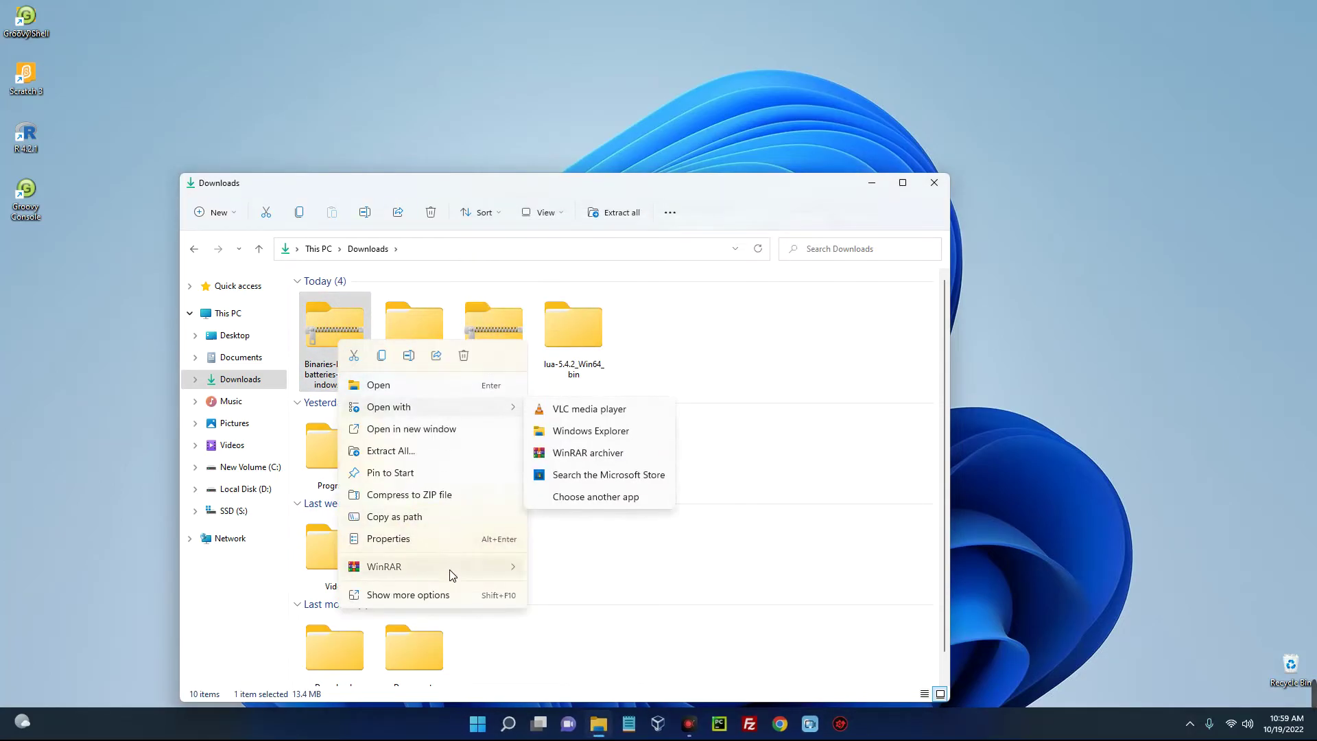
pyautogui.moveTo(384, 567)
pyautogui.click(571, 589)
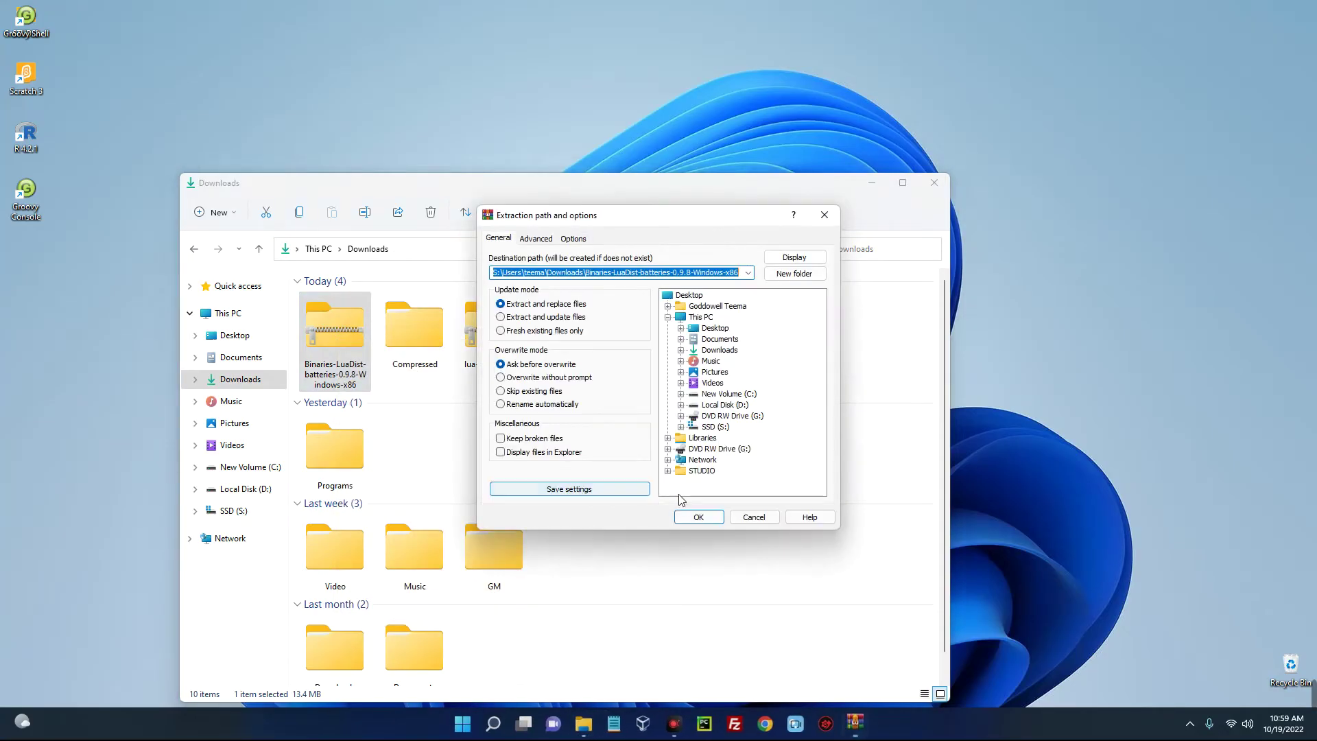
pyautogui.click(698, 516)
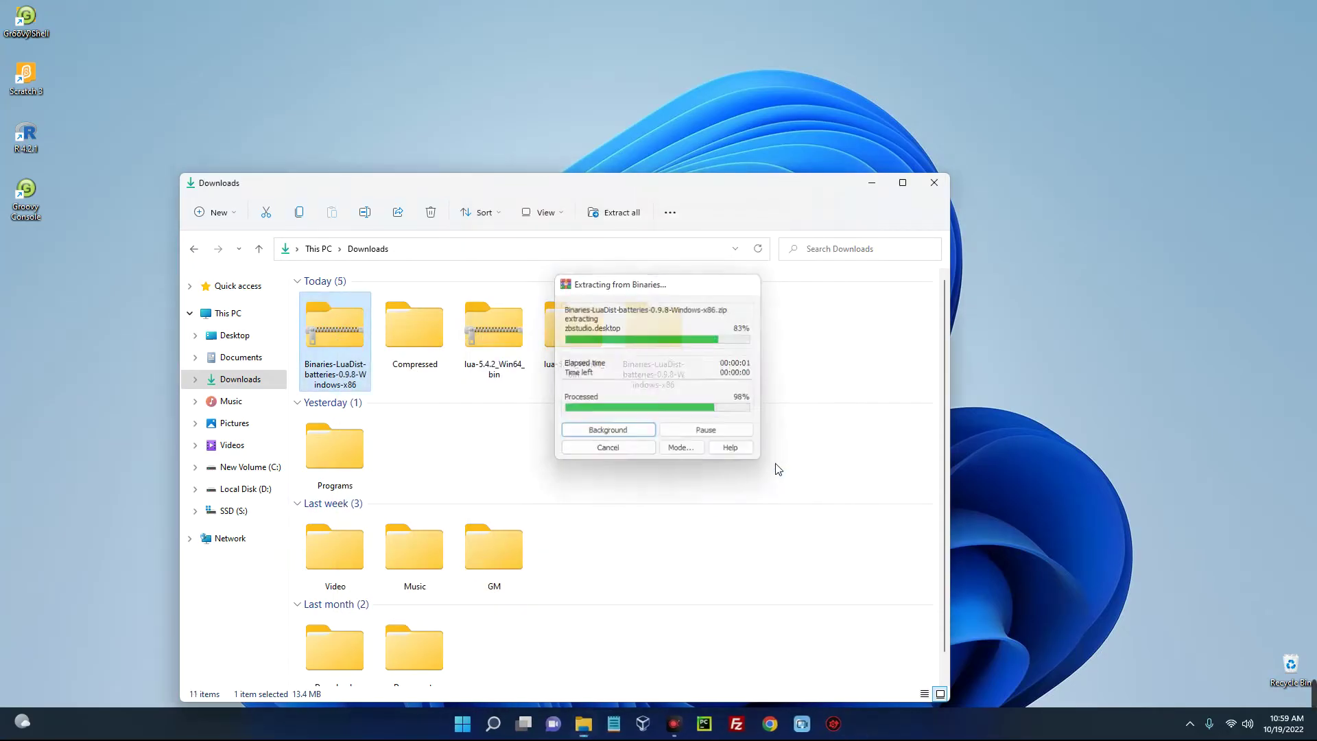
pyautogui.click(771, 344)
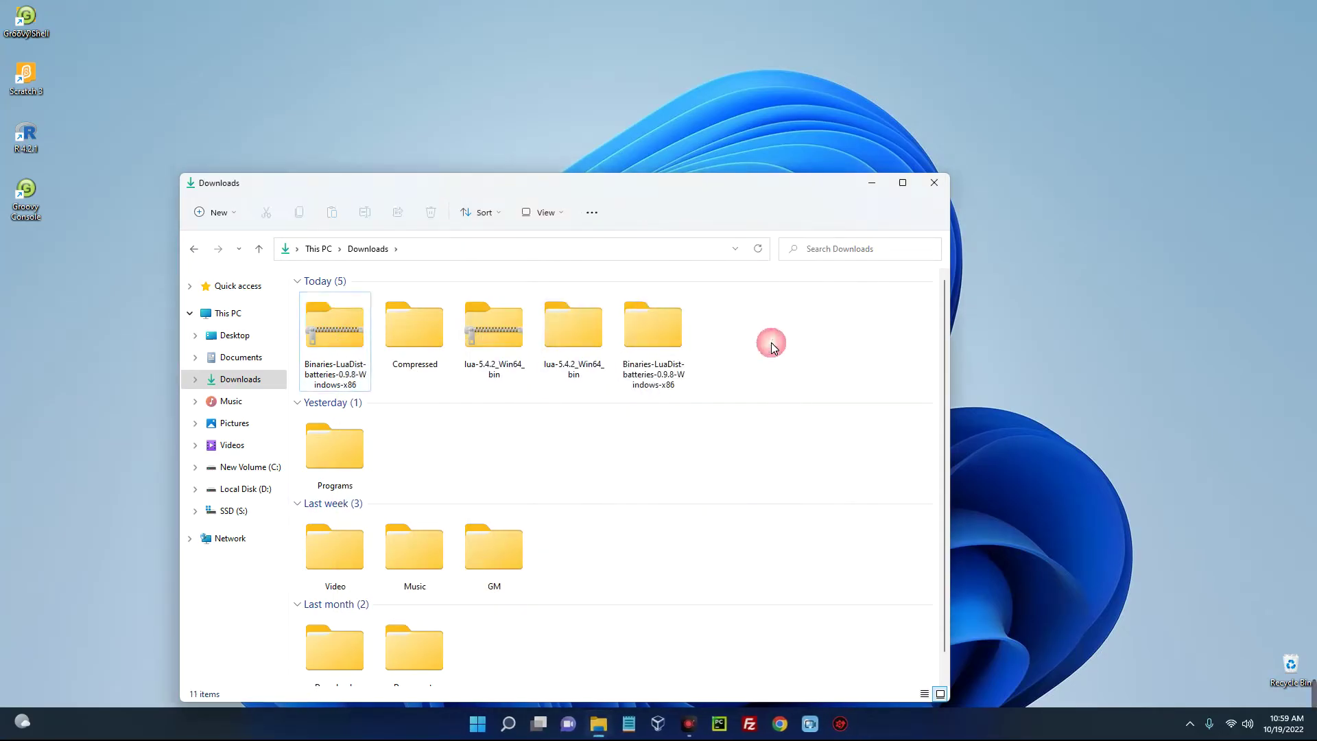
pyautogui.click(507, 345)
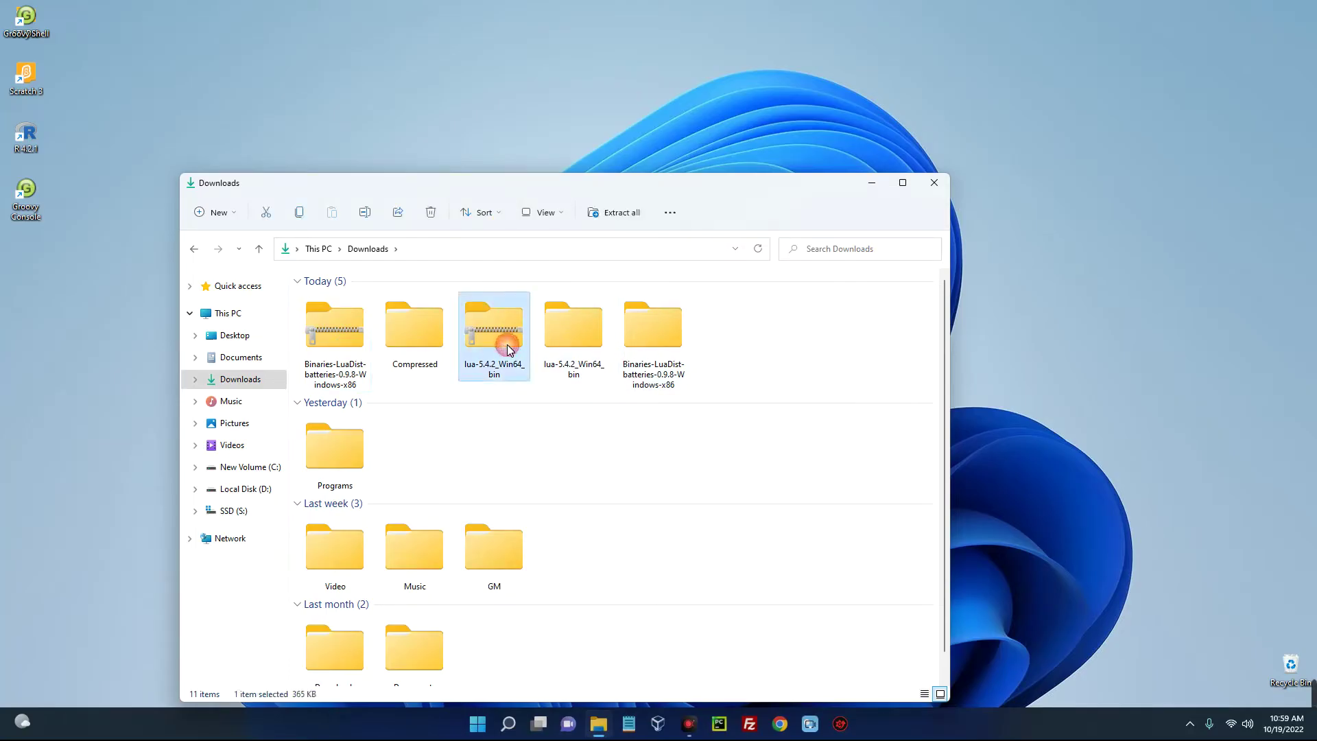
pyautogui.keyDown('ctrl'); pyautogui.click(336, 338); pyautogui.keyUp('ctrl')
# Move both zips into Compressed and create a new Lua folder in Downloads
pyautogui.moveTo(364, 339); pyautogui.dragTo(413, 337)
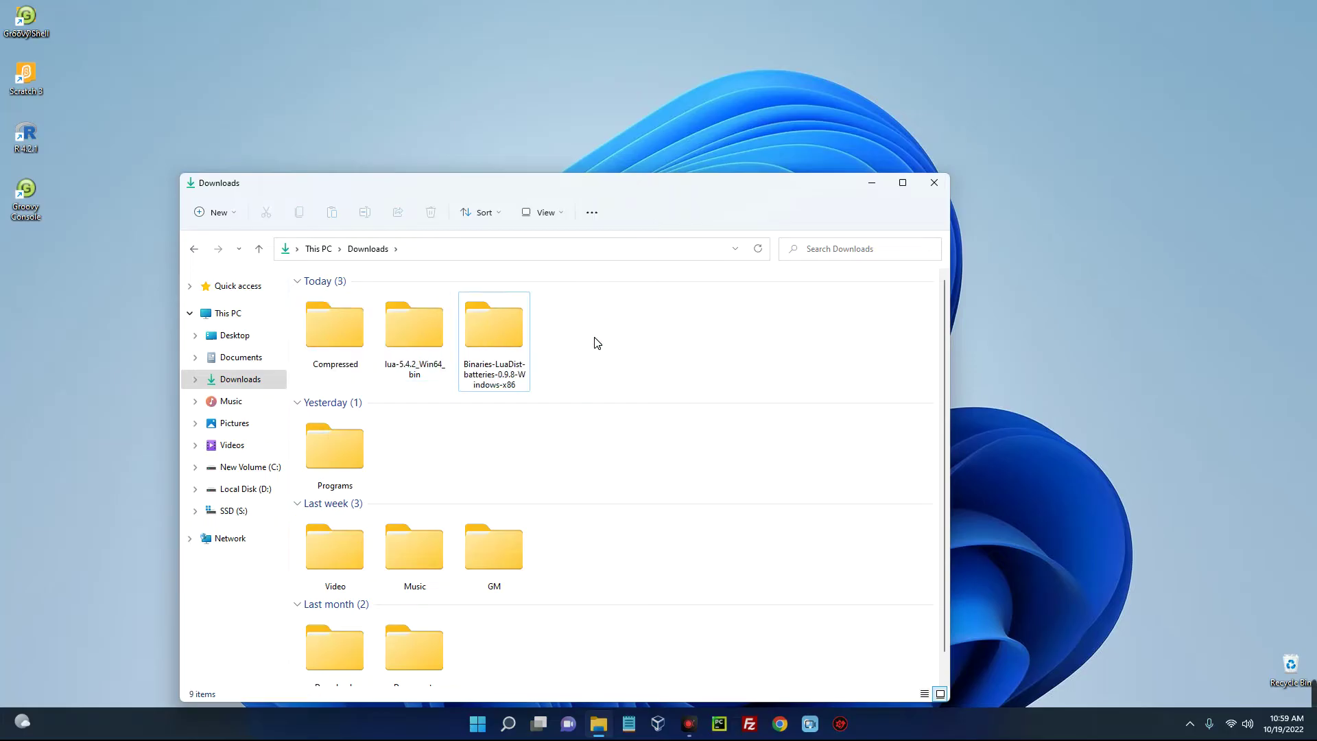
pyautogui.rightClick(572, 334)
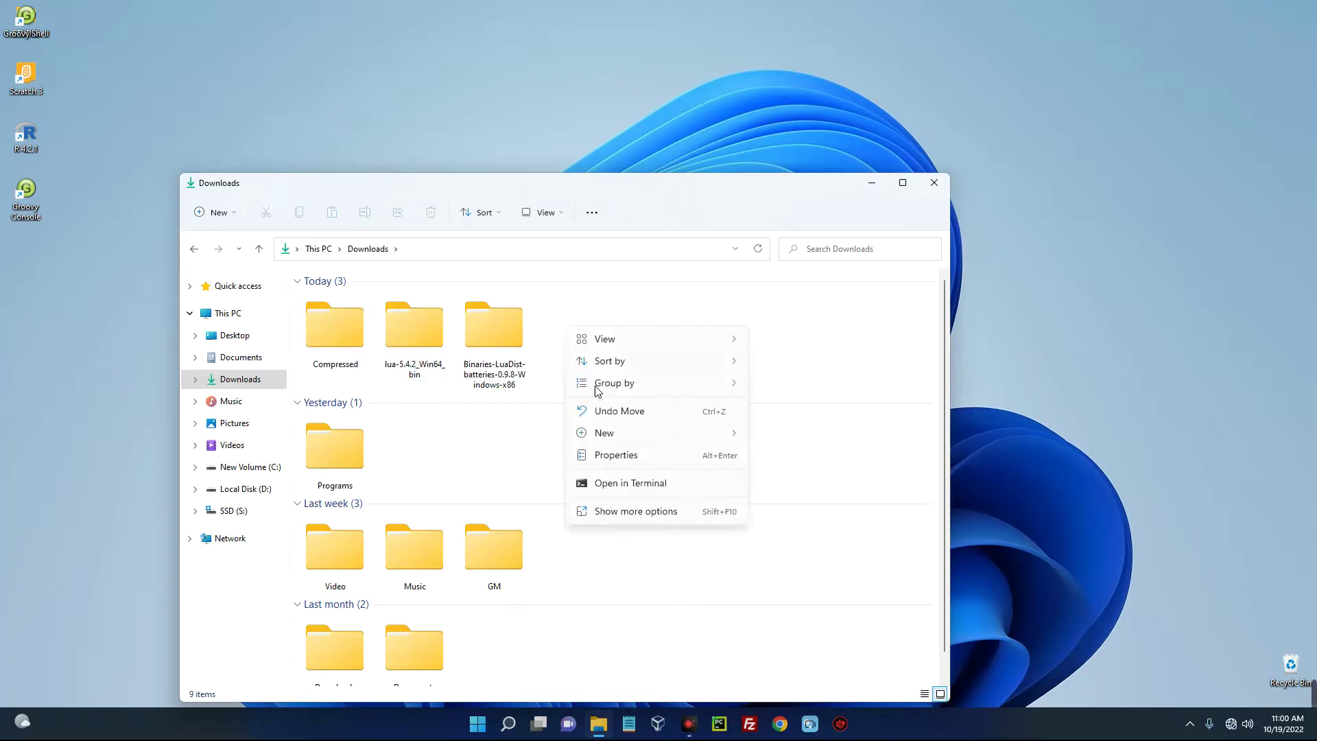
pyautogui.moveTo(604, 433)
pyautogui.click(794, 433)
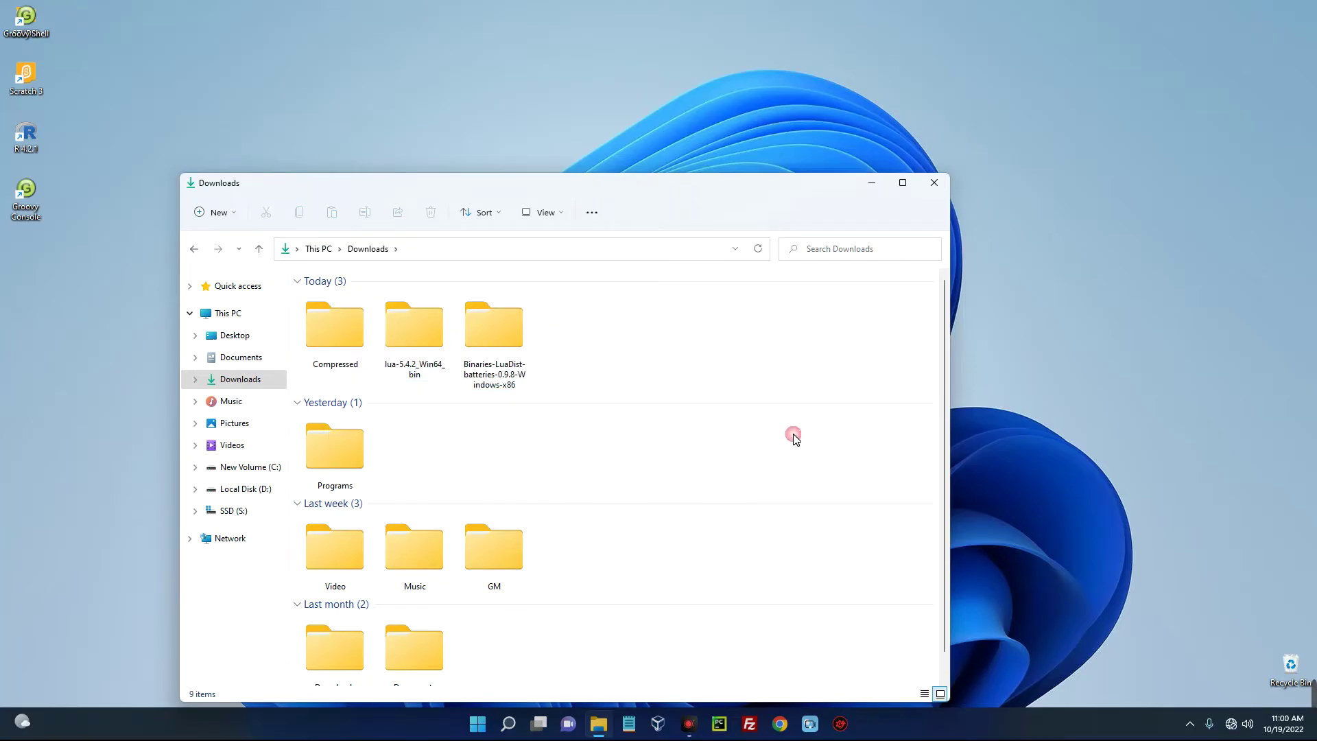
pyautogui.write('Lua')
pyautogui.click(793, 440)
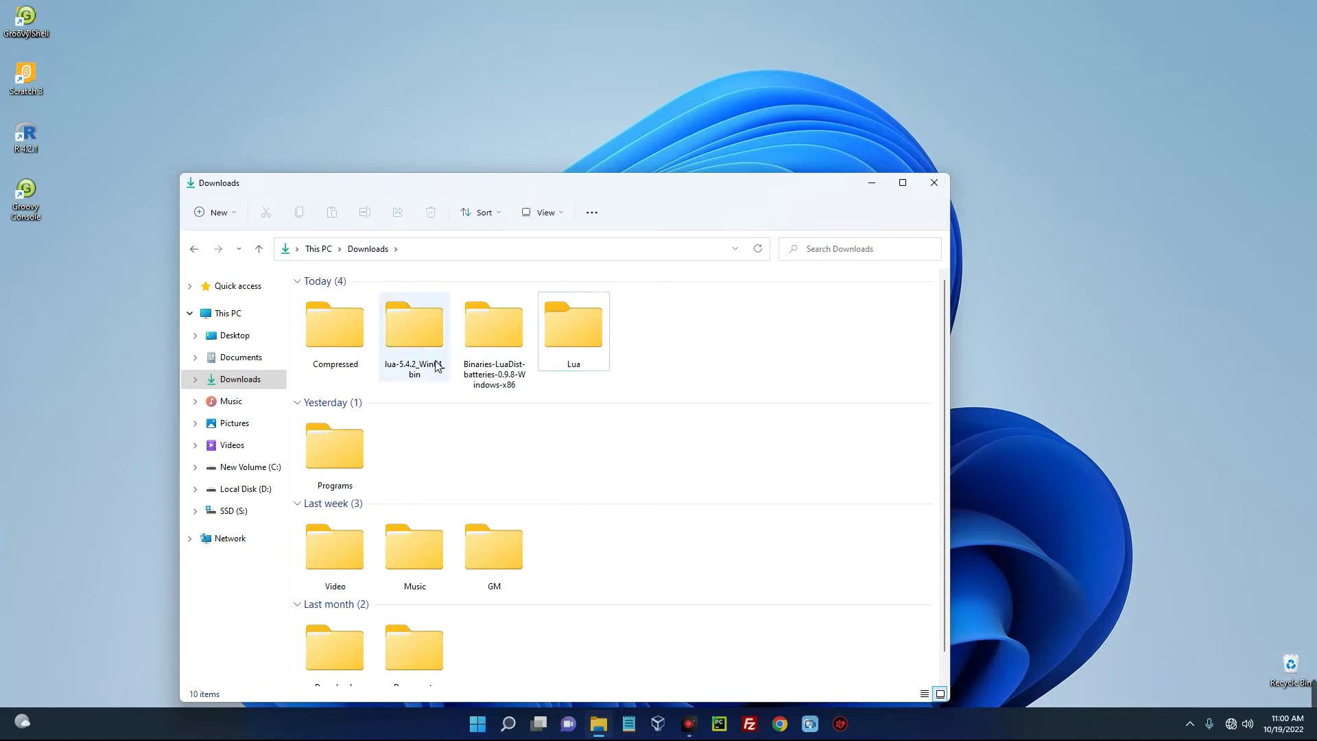
# Copy the four lua-5.4.2_Win64_bin files into the Lua folder
pyautogui.doubleClick(423, 338)
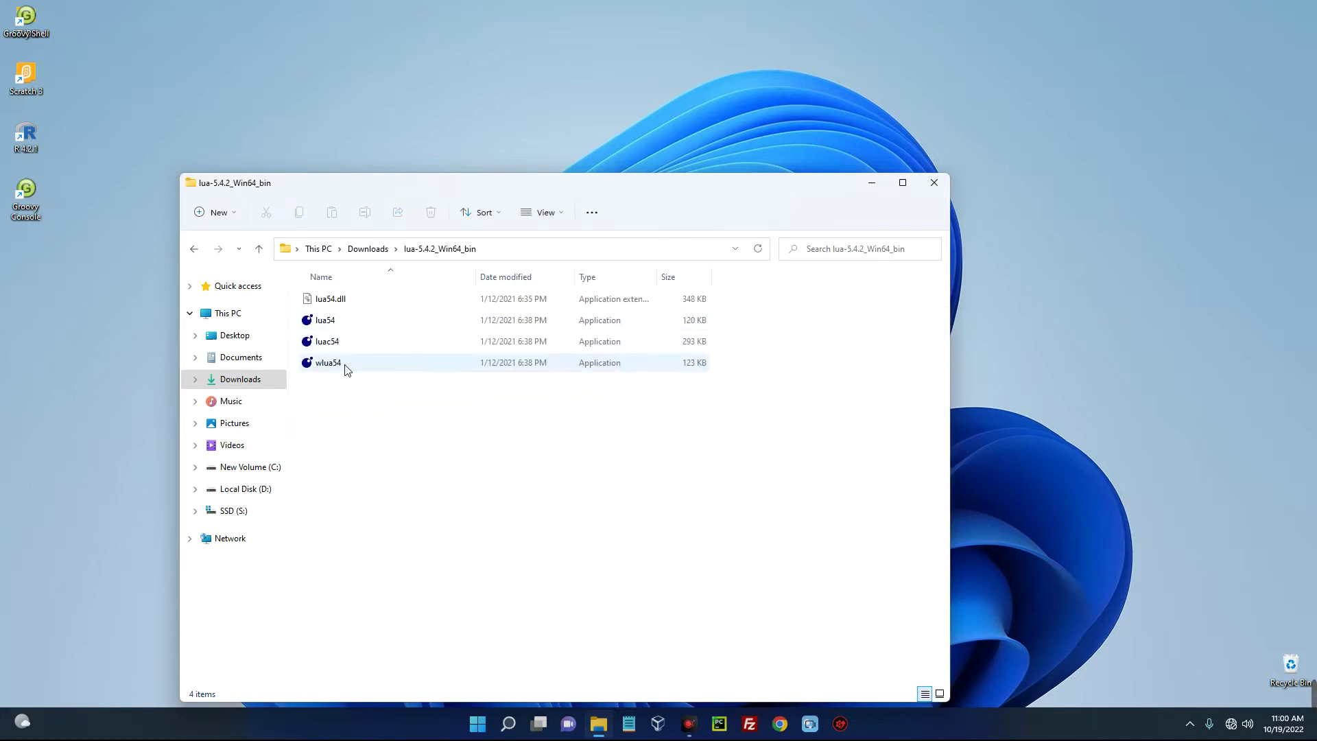
pyautogui.moveTo(384, 422); pyautogui.dragTo(387, 295)
pyautogui.rightClick(388, 302)
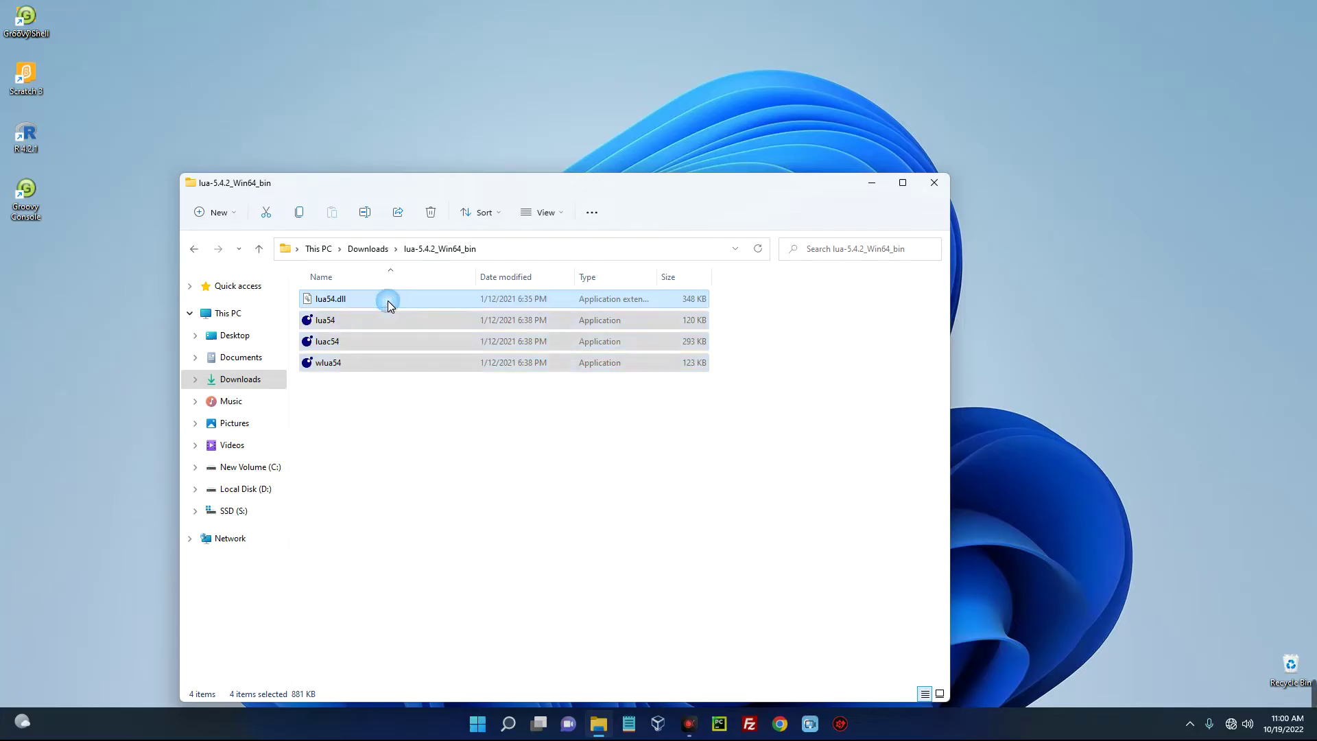
pyautogui.click(435, 315)
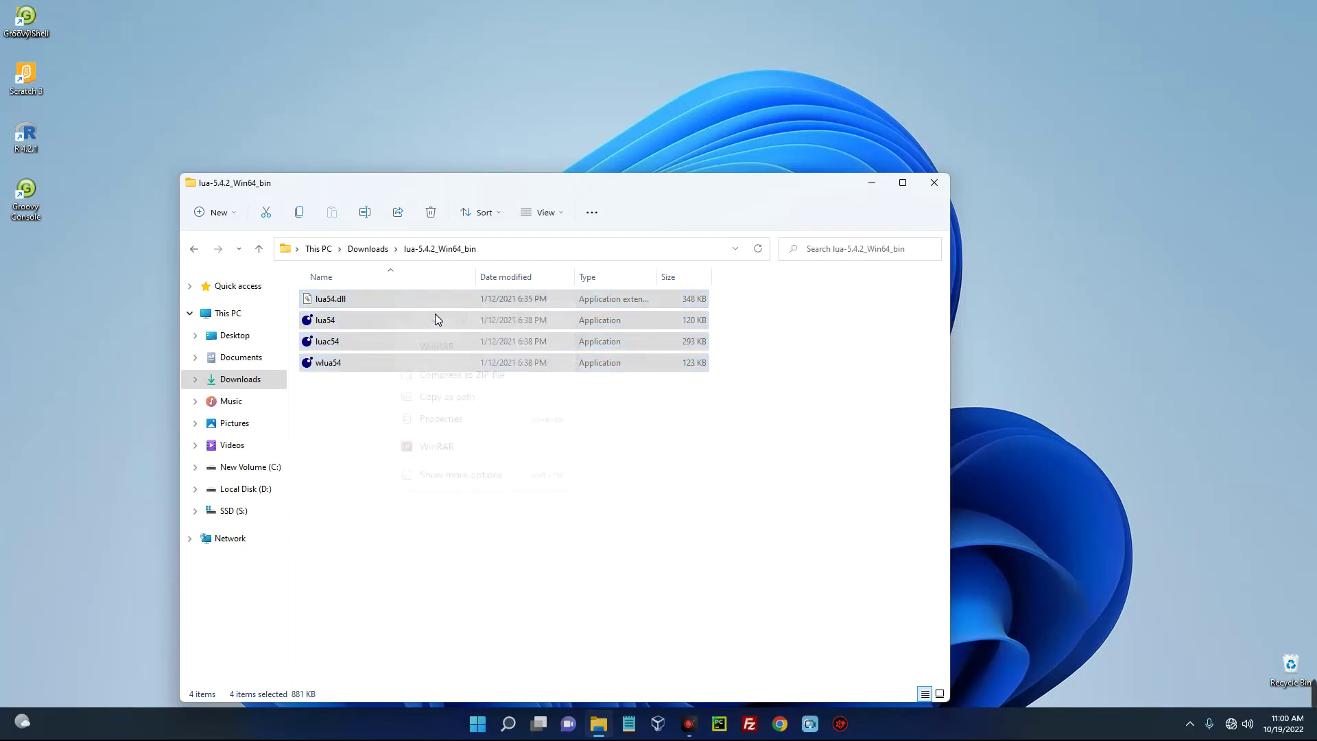
pyautogui.click(374, 249)
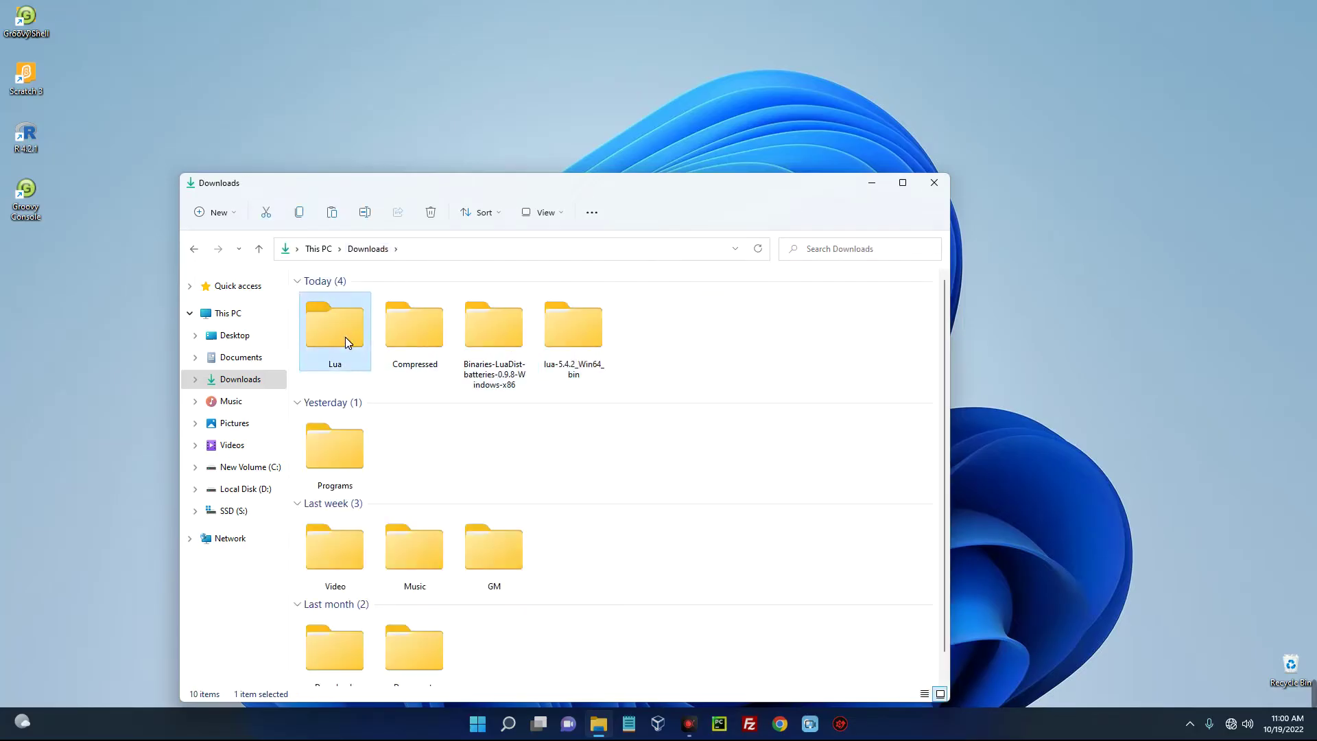
pyautogui.doubleClick(345, 336)
pyautogui.rightClick(411, 354)
pyautogui.click(426, 363)
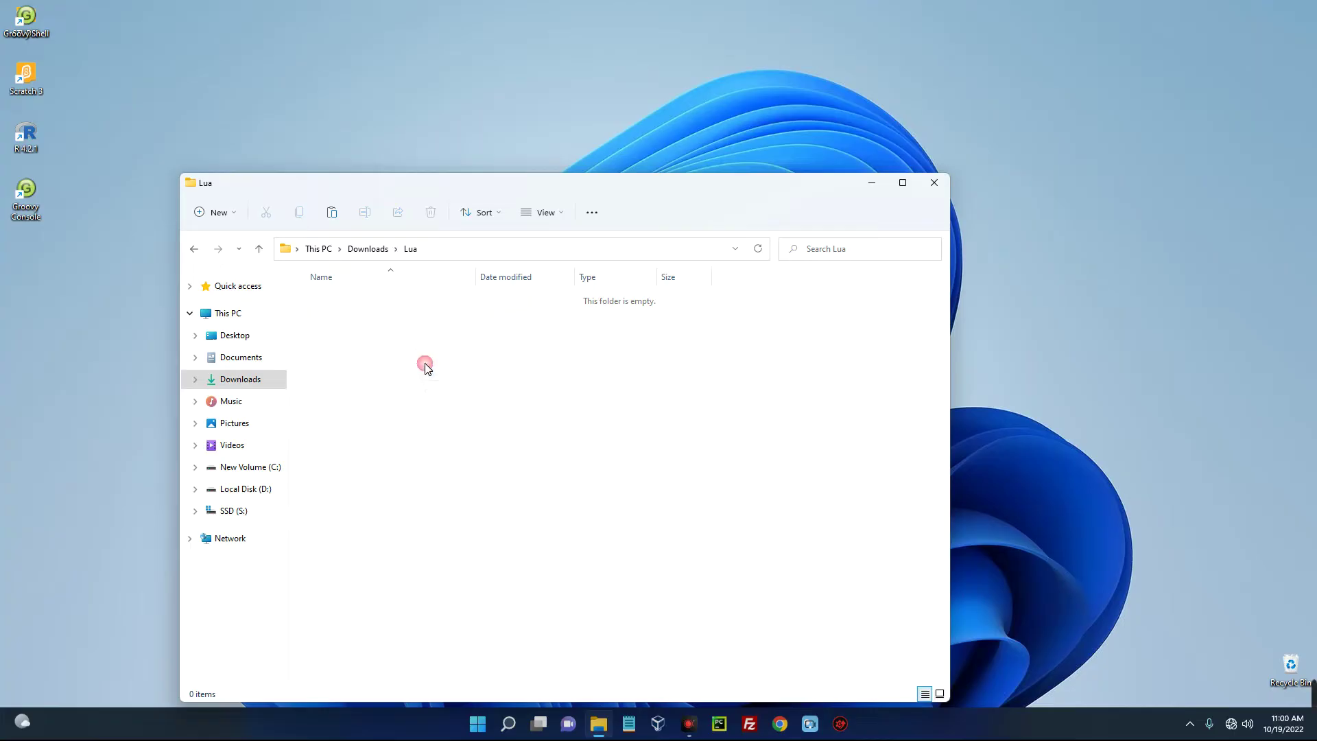
pyautogui.click(365, 249)
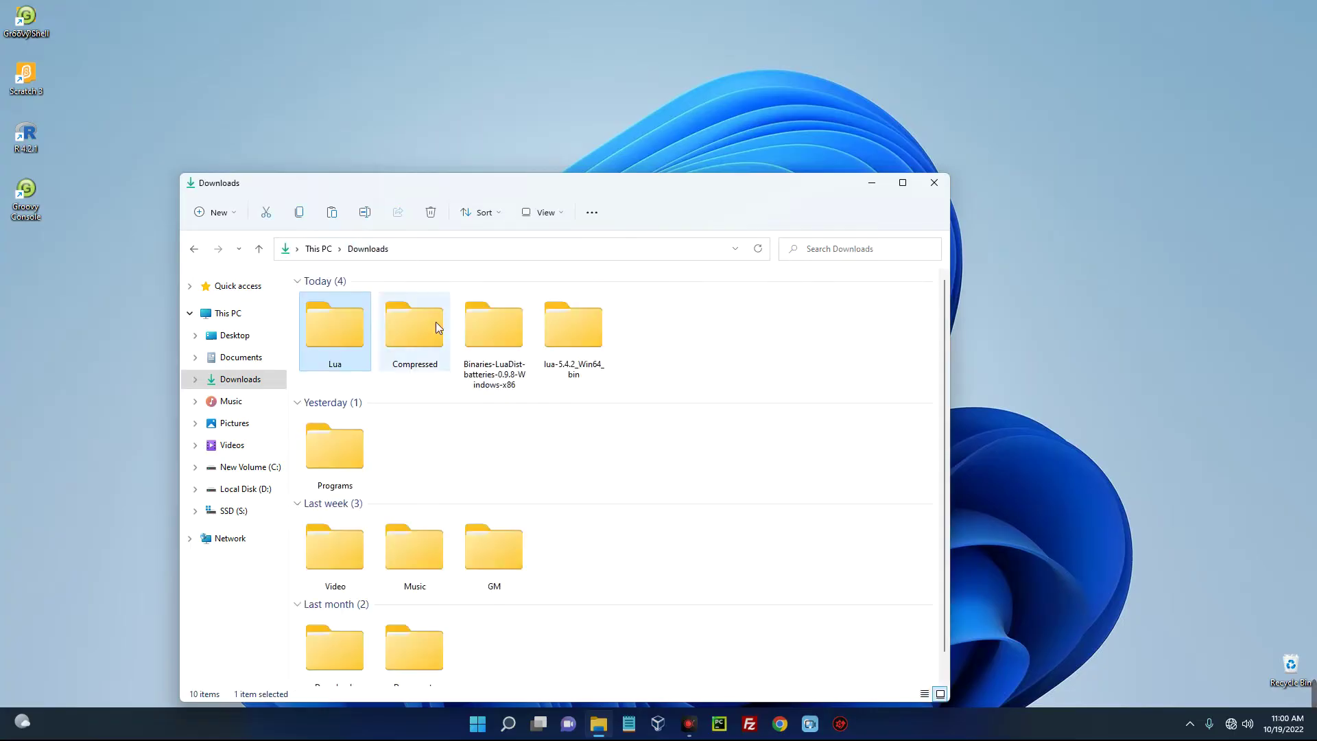
# Copy LuaDist's bin, include, lib and share folders into the Lua folder
pyautogui.doubleClick(492, 337)
pyautogui.doubleClick(405, 299)
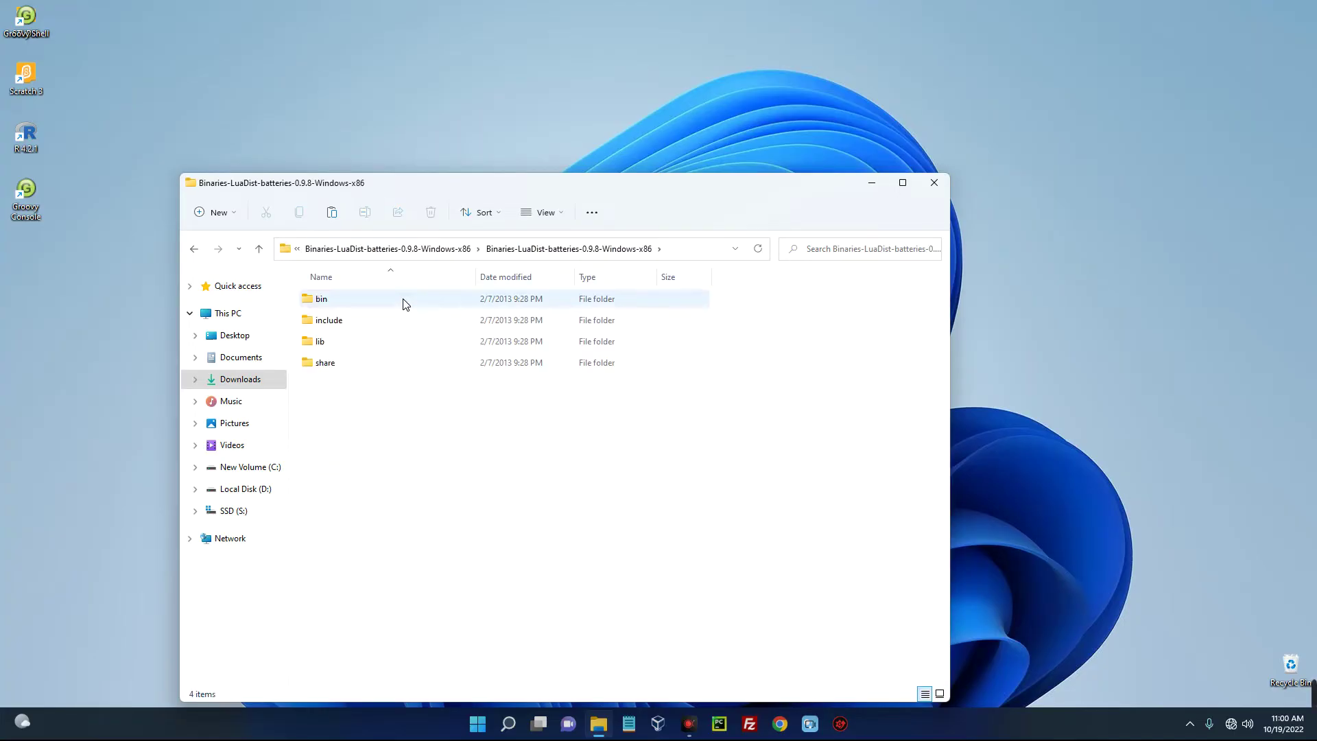
pyautogui.moveTo(400, 465); pyautogui.dragTo(383, 295)
pyautogui.click(382, 307)
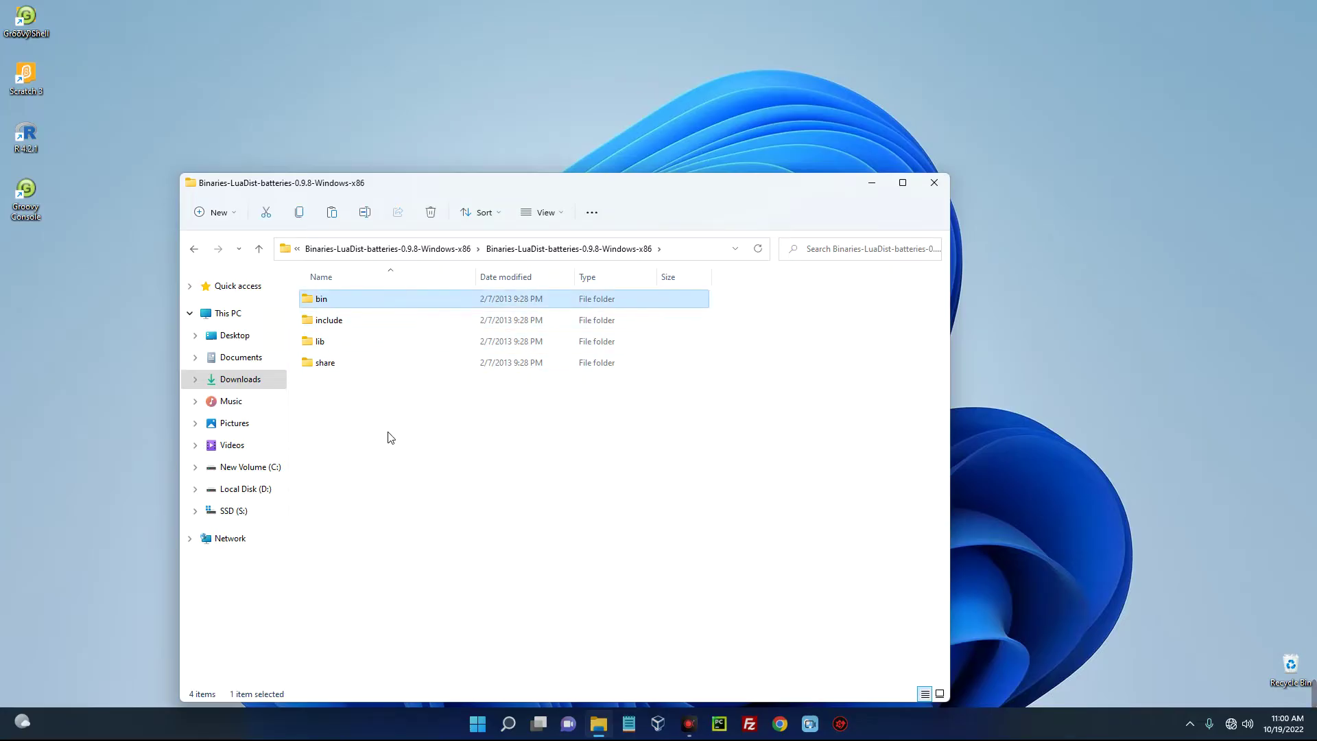
pyautogui.moveTo(389, 438)
pyautogui.mouseDown()
pyautogui.moveTo(396, 279)
pyautogui.moveTo(386, 301)
pyautogui.mouseUp()
pyautogui.rightClick(388, 304)
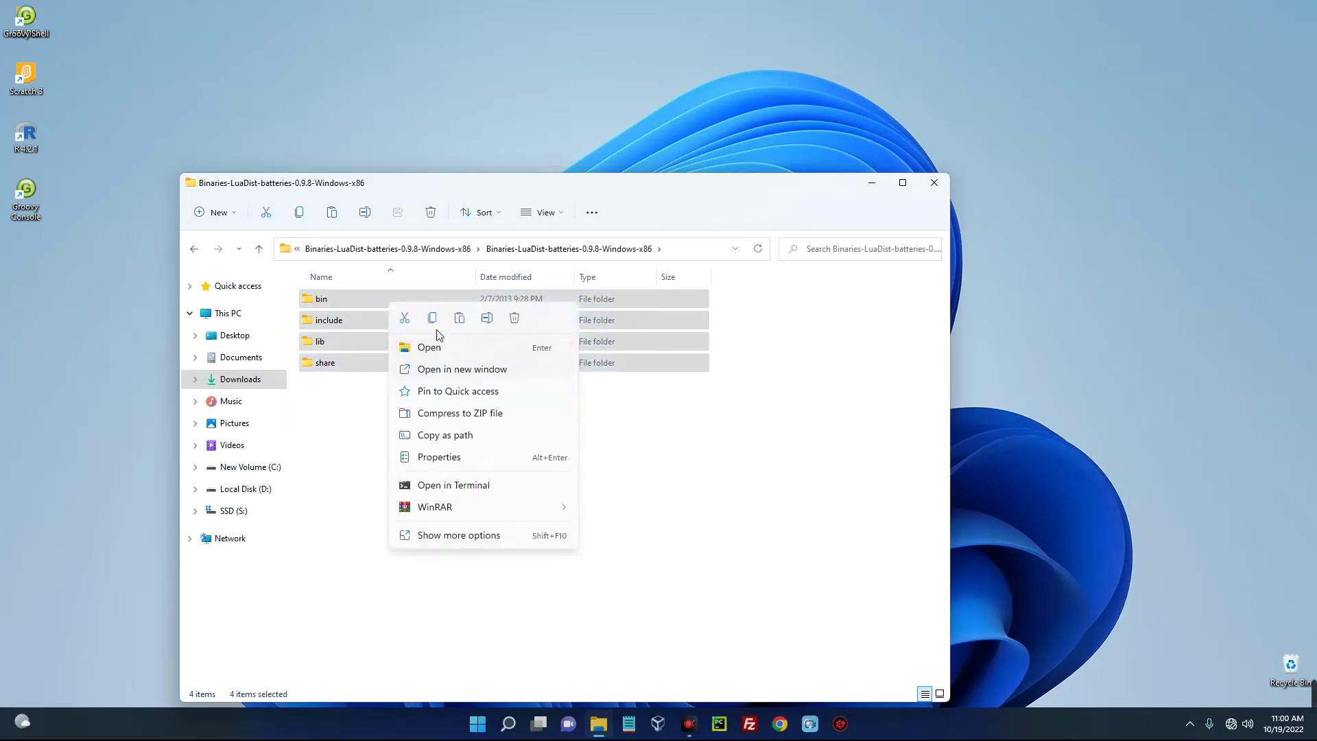
pyautogui.click(433, 317)
pyautogui.click(382, 249)
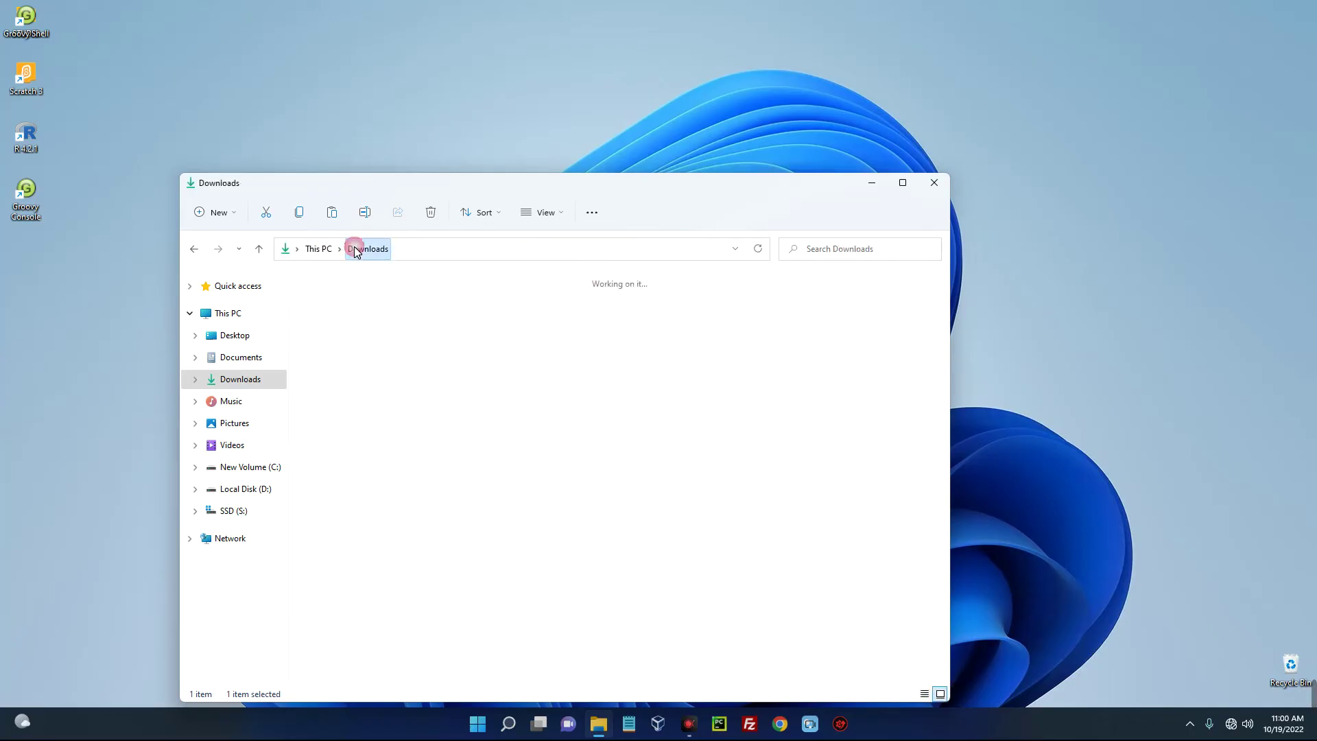
pyautogui.doubleClick(343, 332)
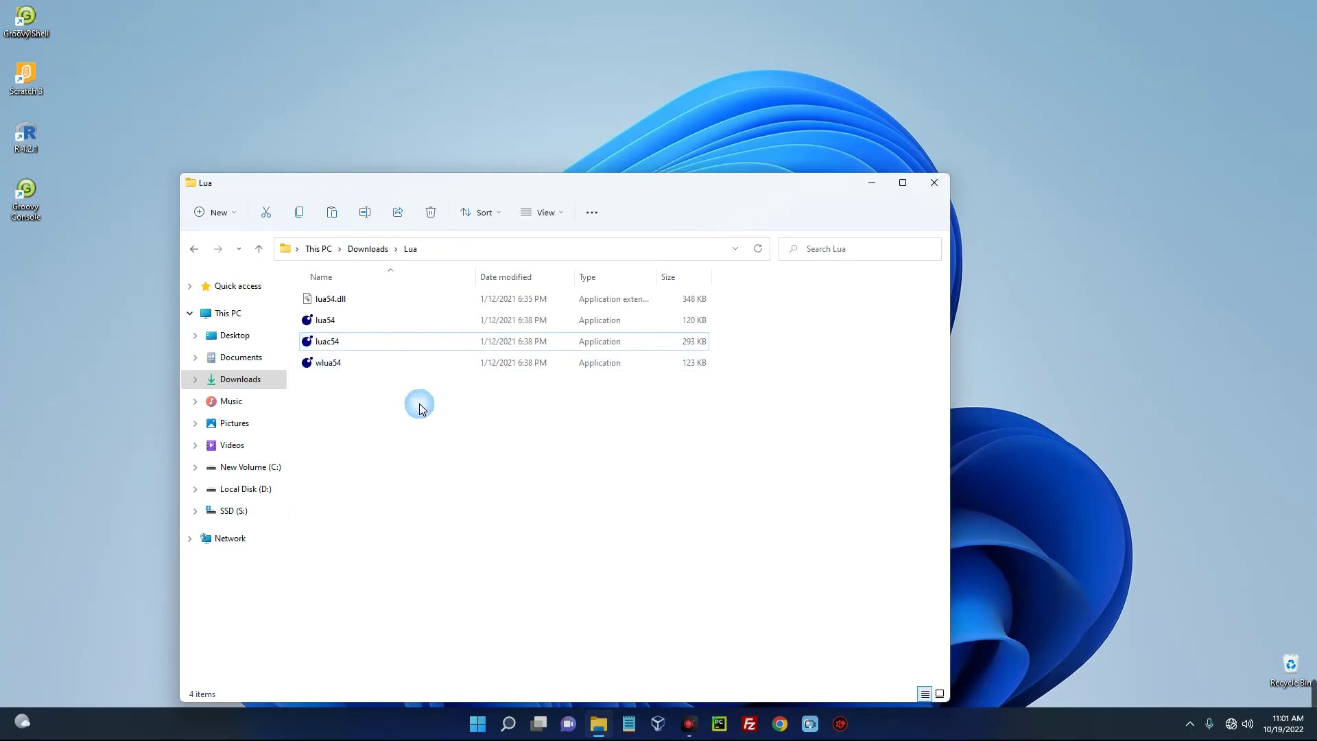
pyautogui.rightClick(419, 409)
pyautogui.click(440, 421)
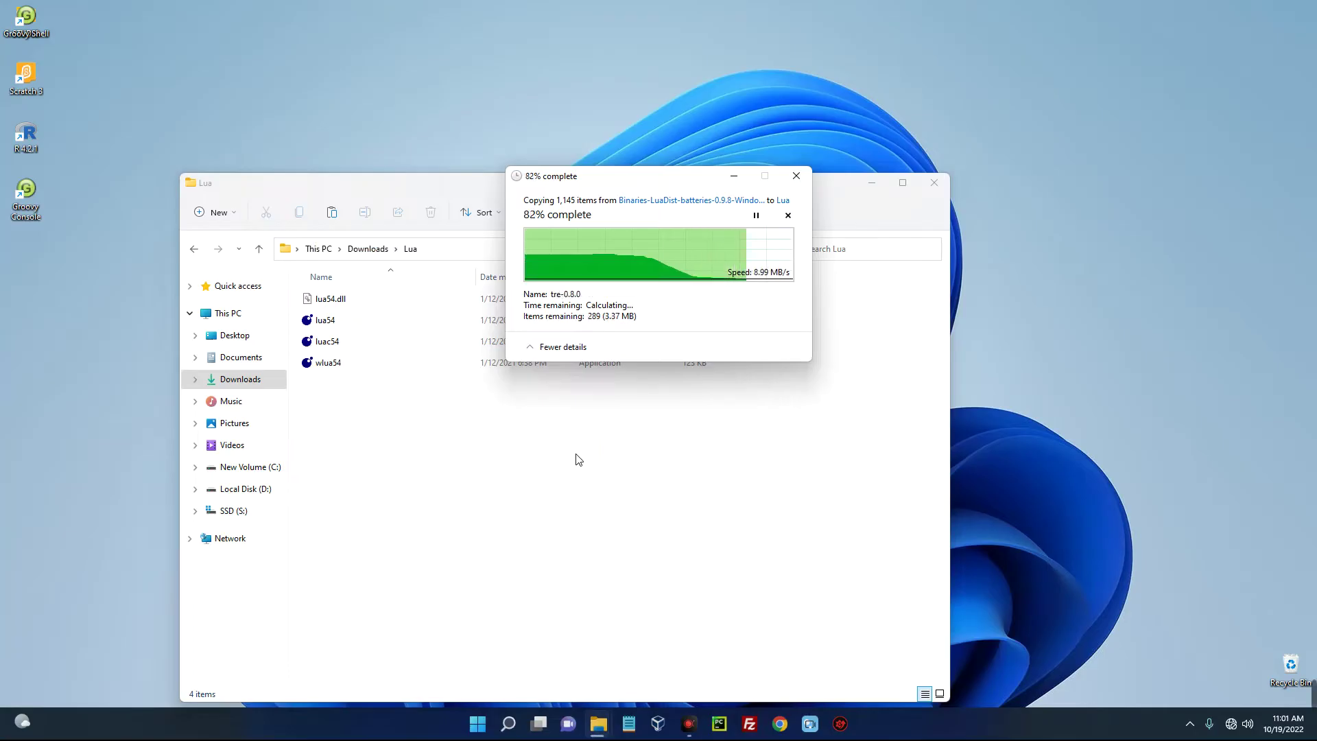
pyautogui.click(557, 491)
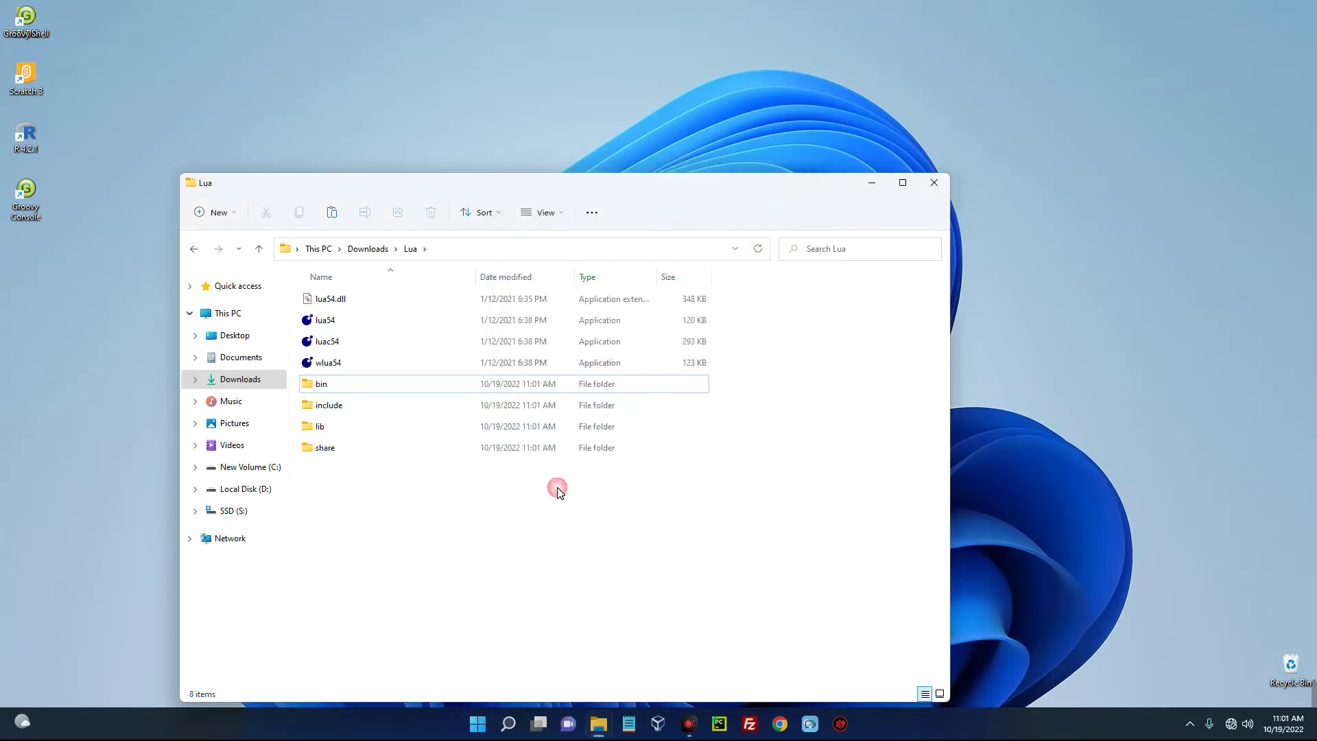
pyautogui.click(368, 248)
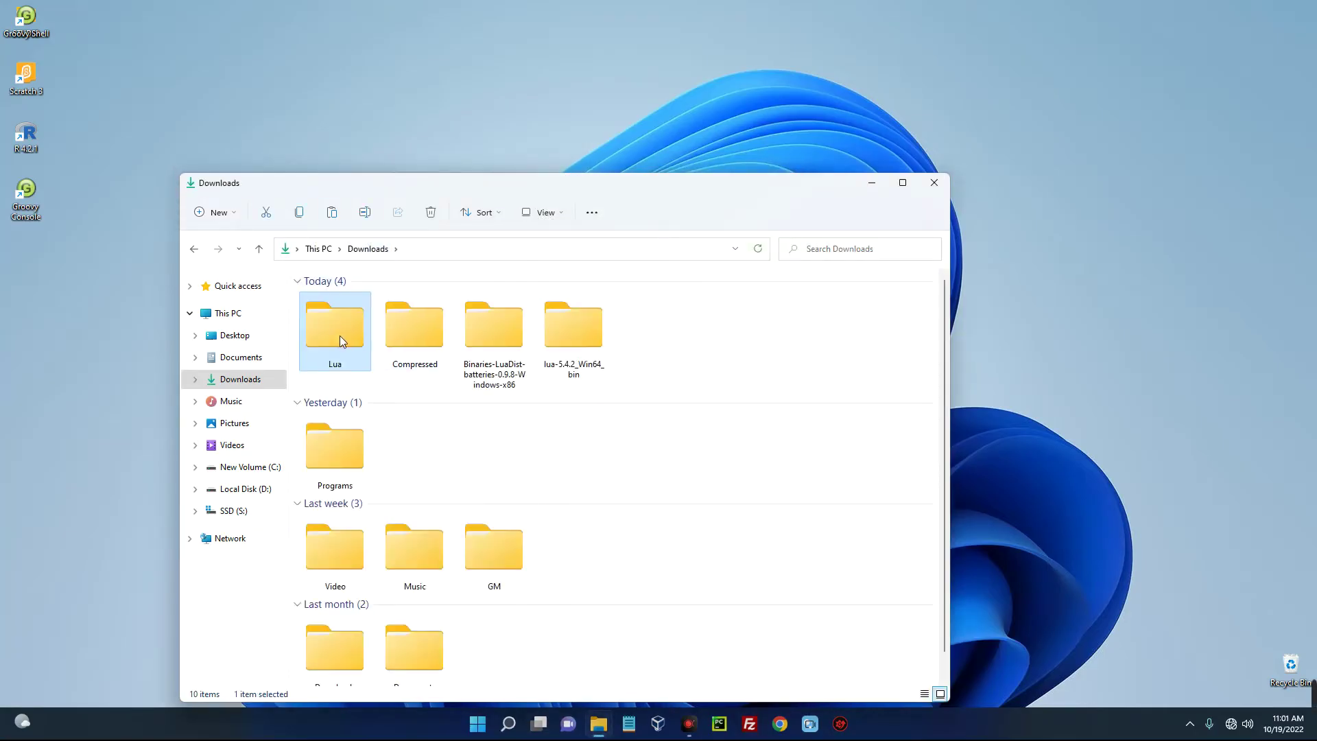
# Move the Lua folder from Downloads to the root of the SSD (S:) drive
pyautogui.rightClick(333, 317)
pyautogui.click(318, 334)
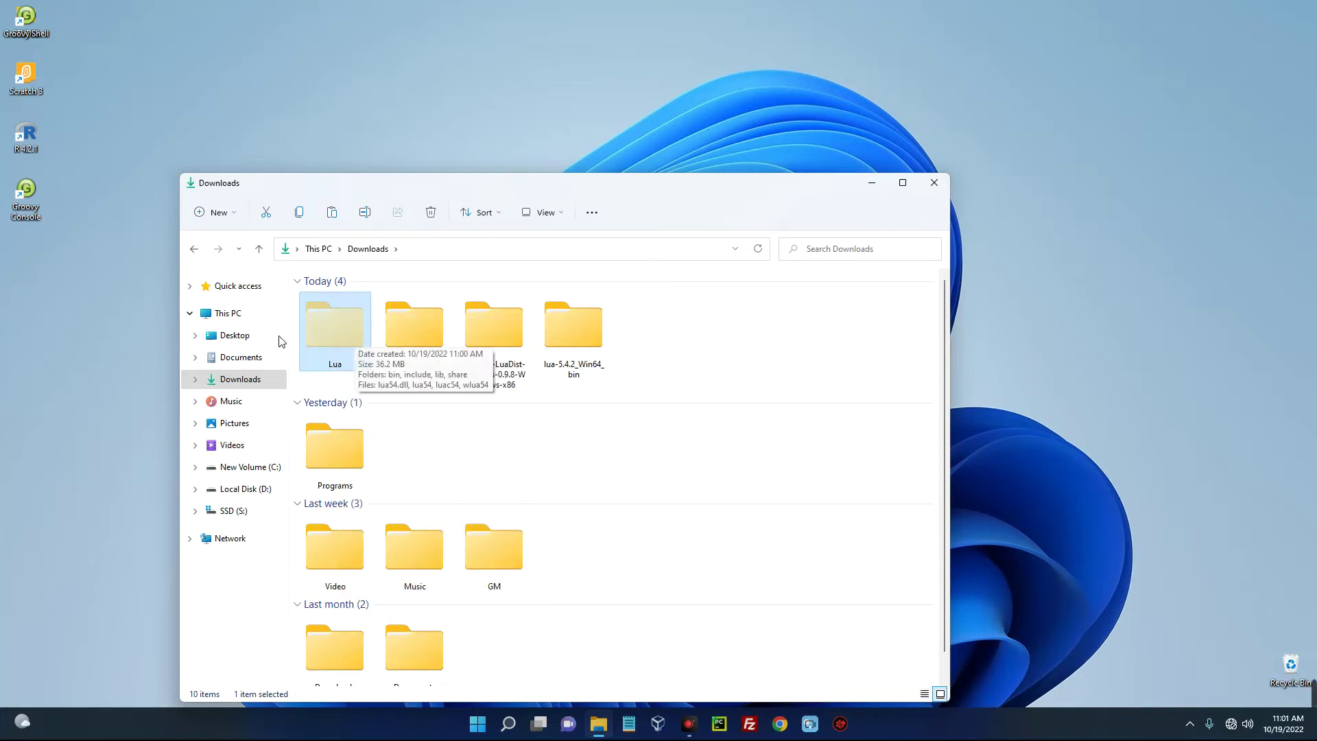
pyautogui.click(231, 313)
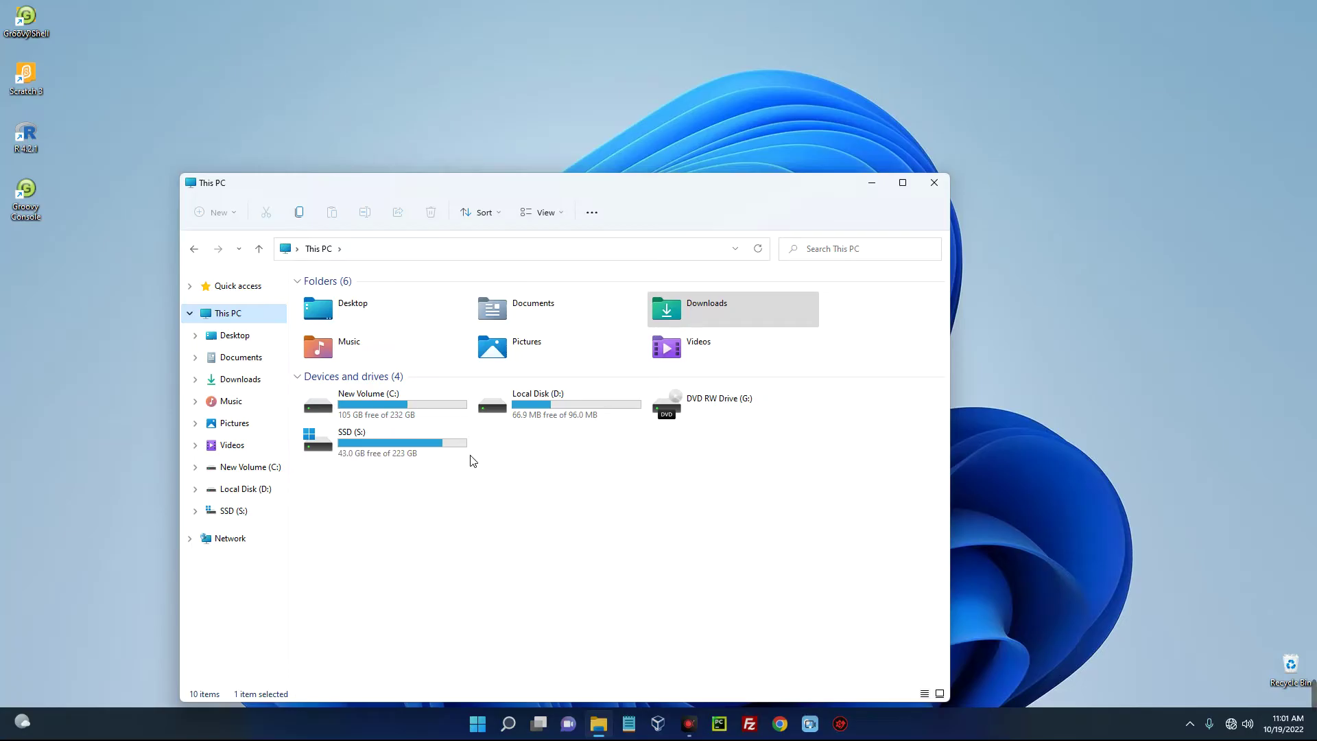
pyautogui.doubleClick(392, 439)
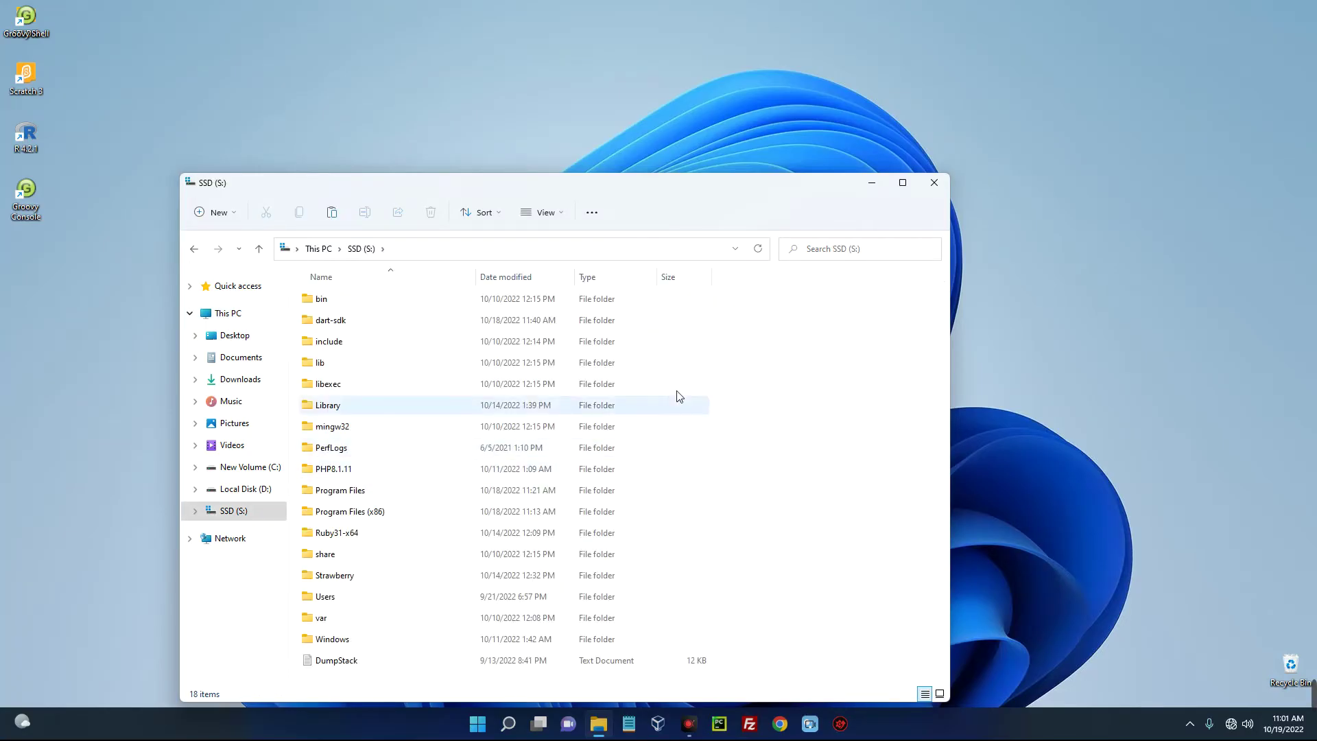
pyautogui.rightClick(772, 360)
pyautogui.click(786, 374)
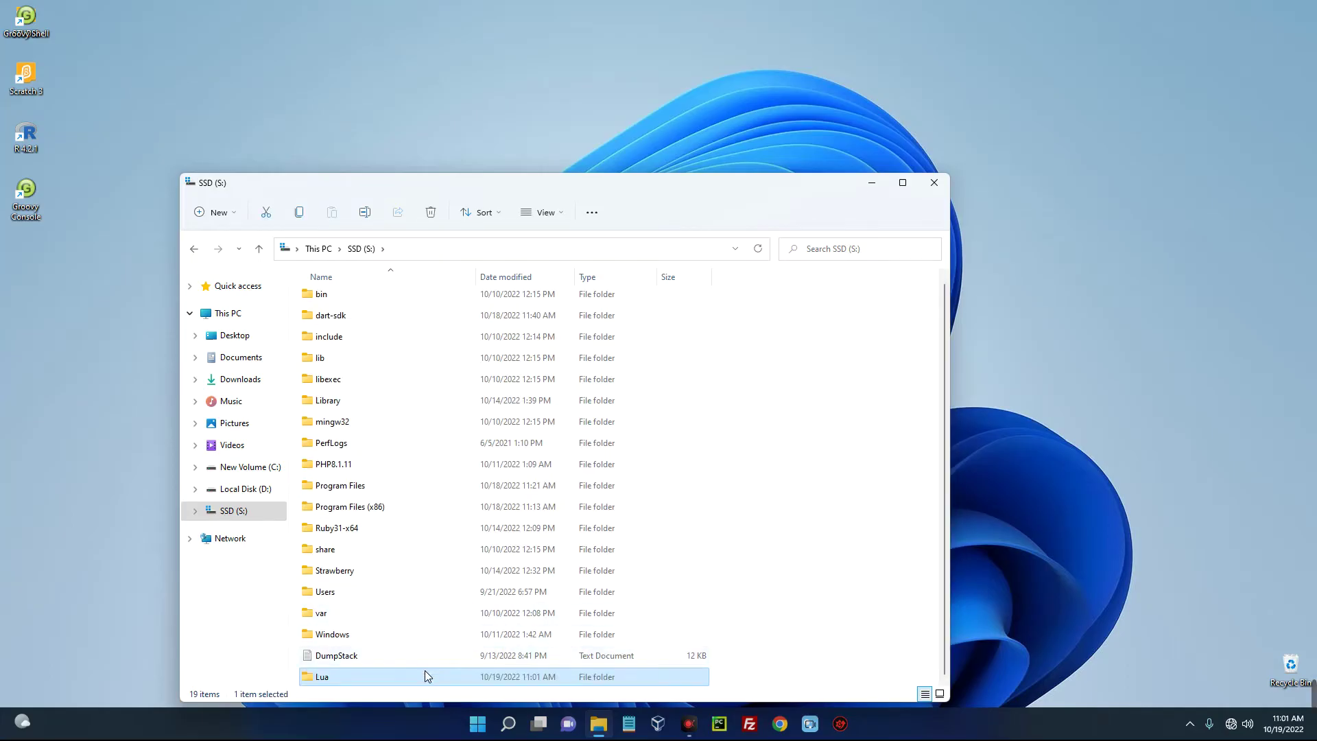
# Copy the S:\Lua\bin path from the address bar and minimize File Explorer
pyautogui.doubleClick(425, 675)
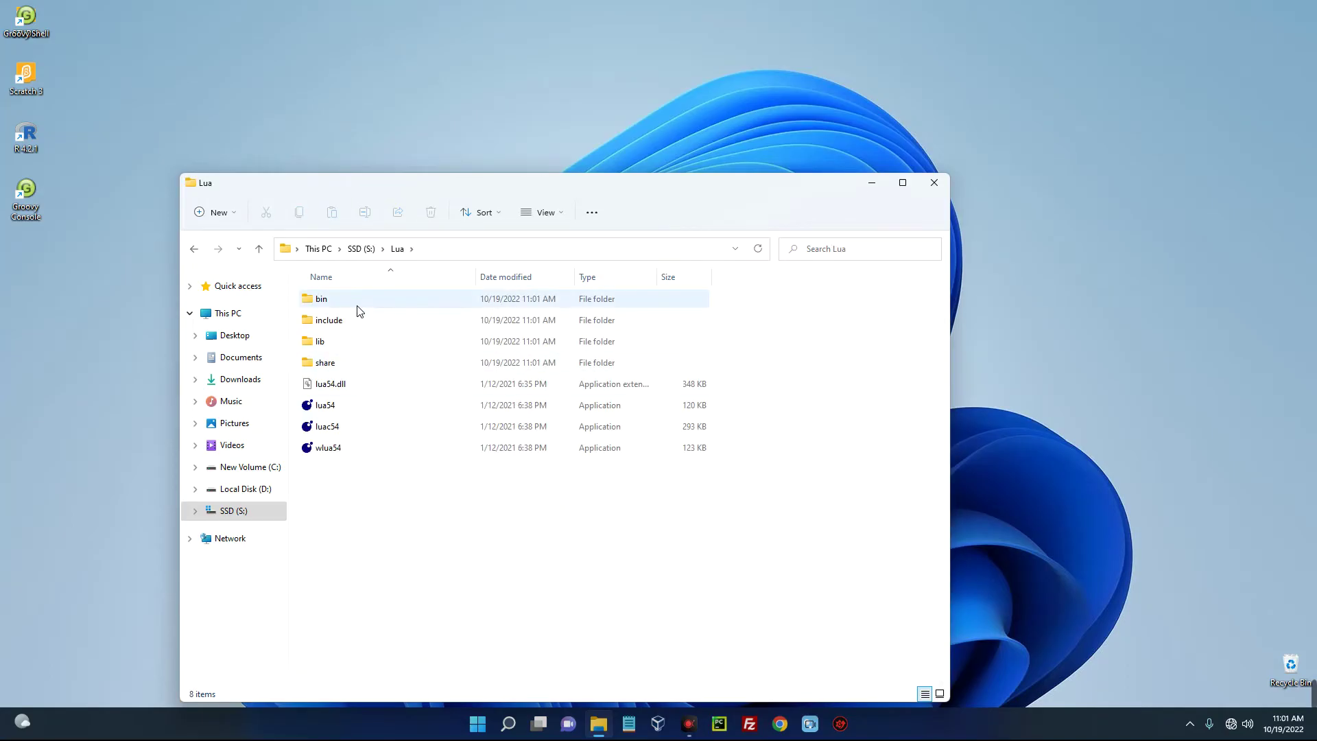
pyautogui.doubleClick(358, 303)
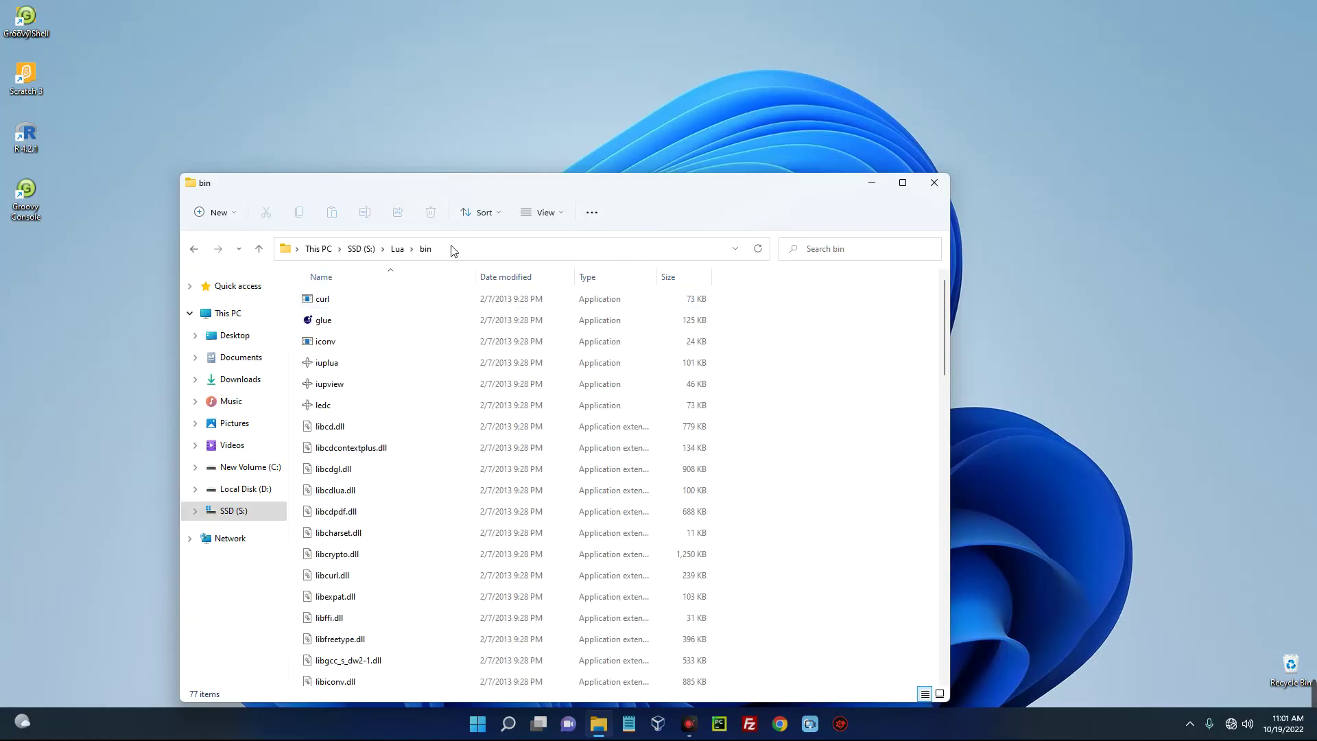
pyautogui.click(475, 248)
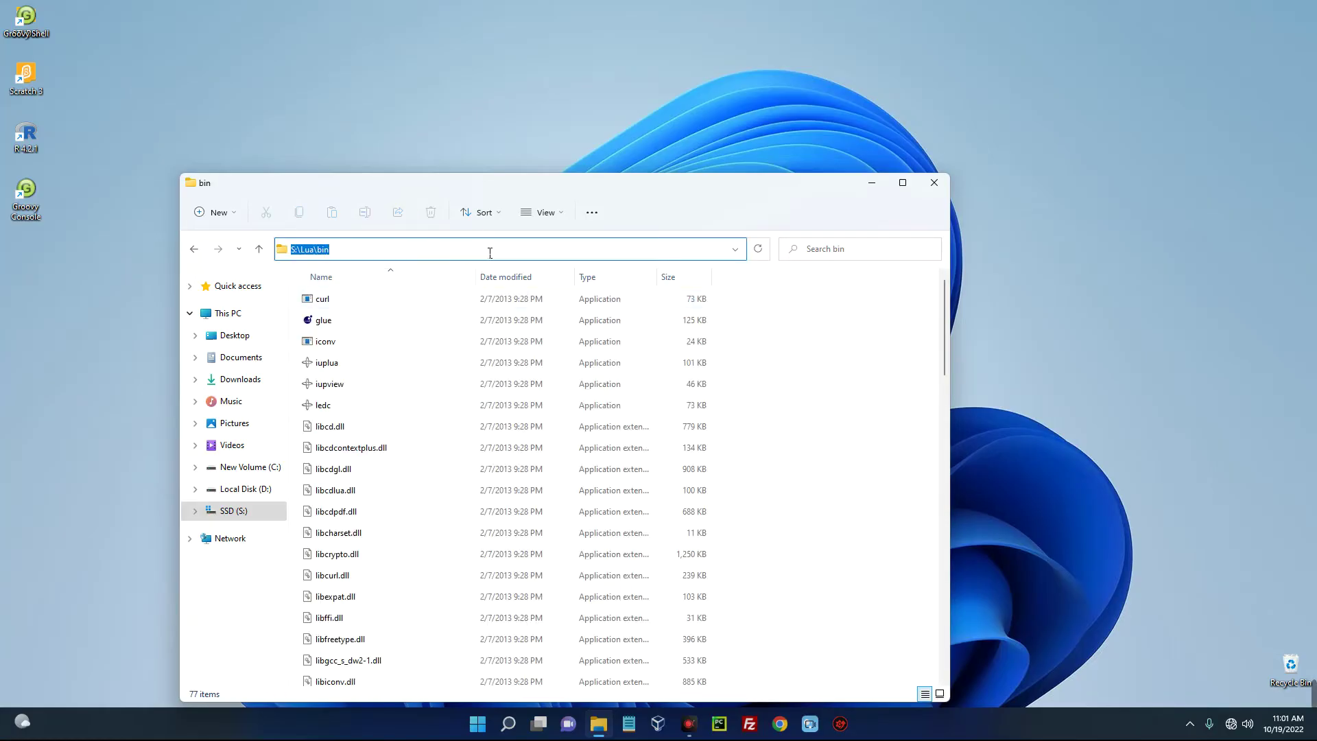
pyautogui.click(476, 250)
pyautogui.moveTo(350, 251); pyautogui.dragTo(293, 250)
pyautogui.rightClick(301, 250)
pyautogui.click(334, 292)
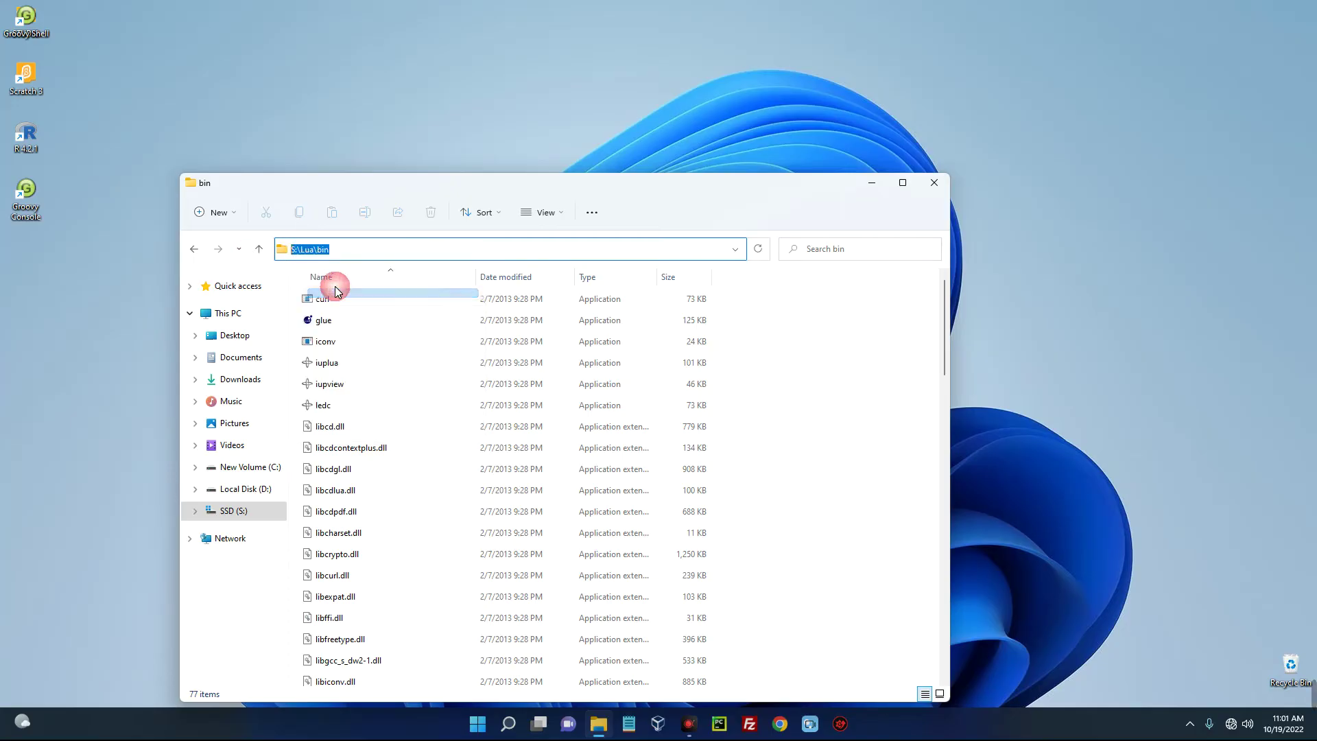
pyautogui.click(871, 183)
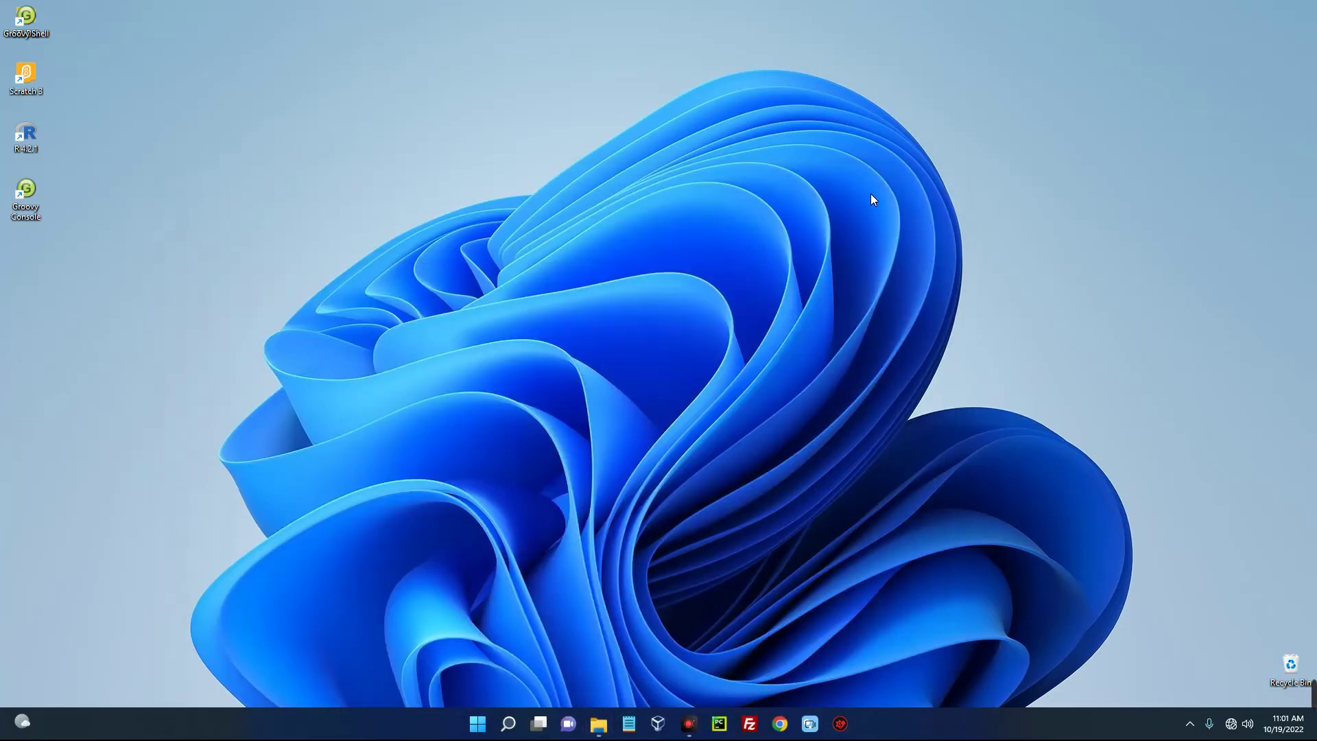
# Open Control Panel, search 'envir', and launch 'Edit the system environment variables'
pyautogui.click(507, 725)
pyautogui.write('co')
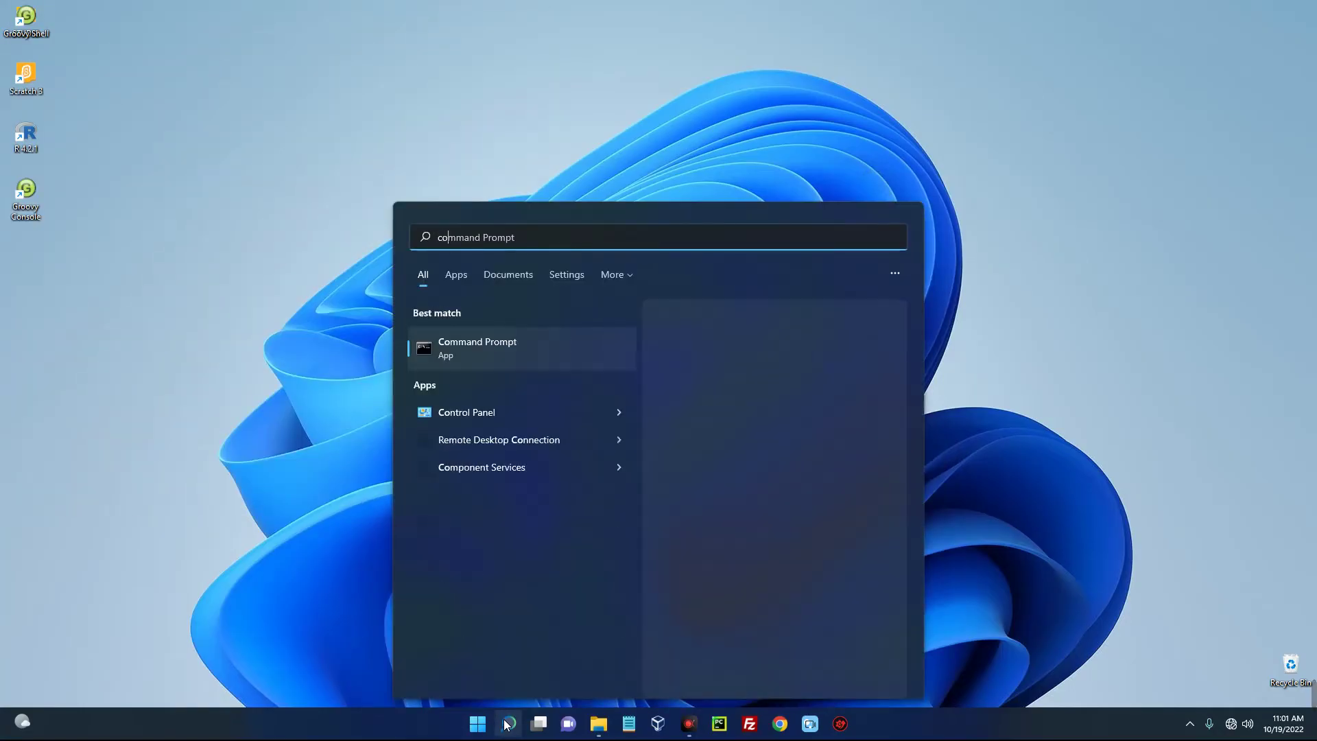
pyautogui.write('ntrol Panel')
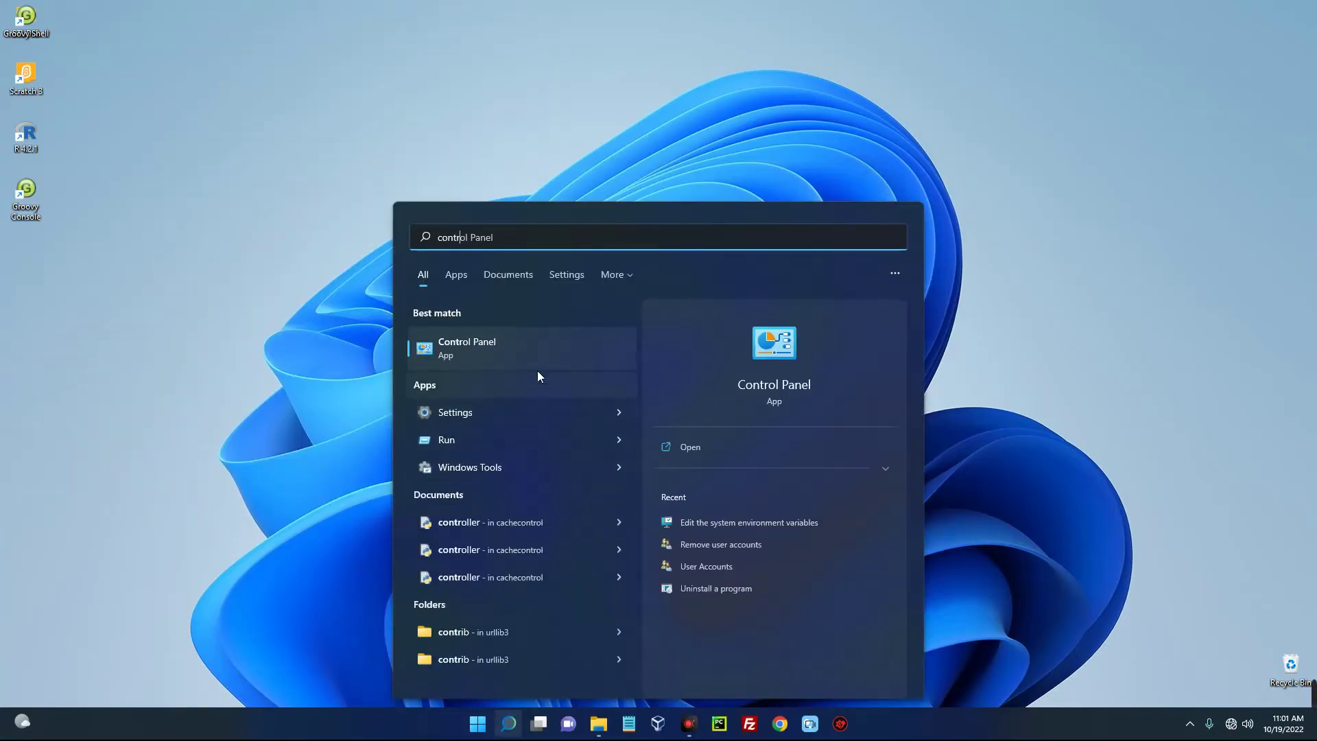
pyautogui.click(532, 363)
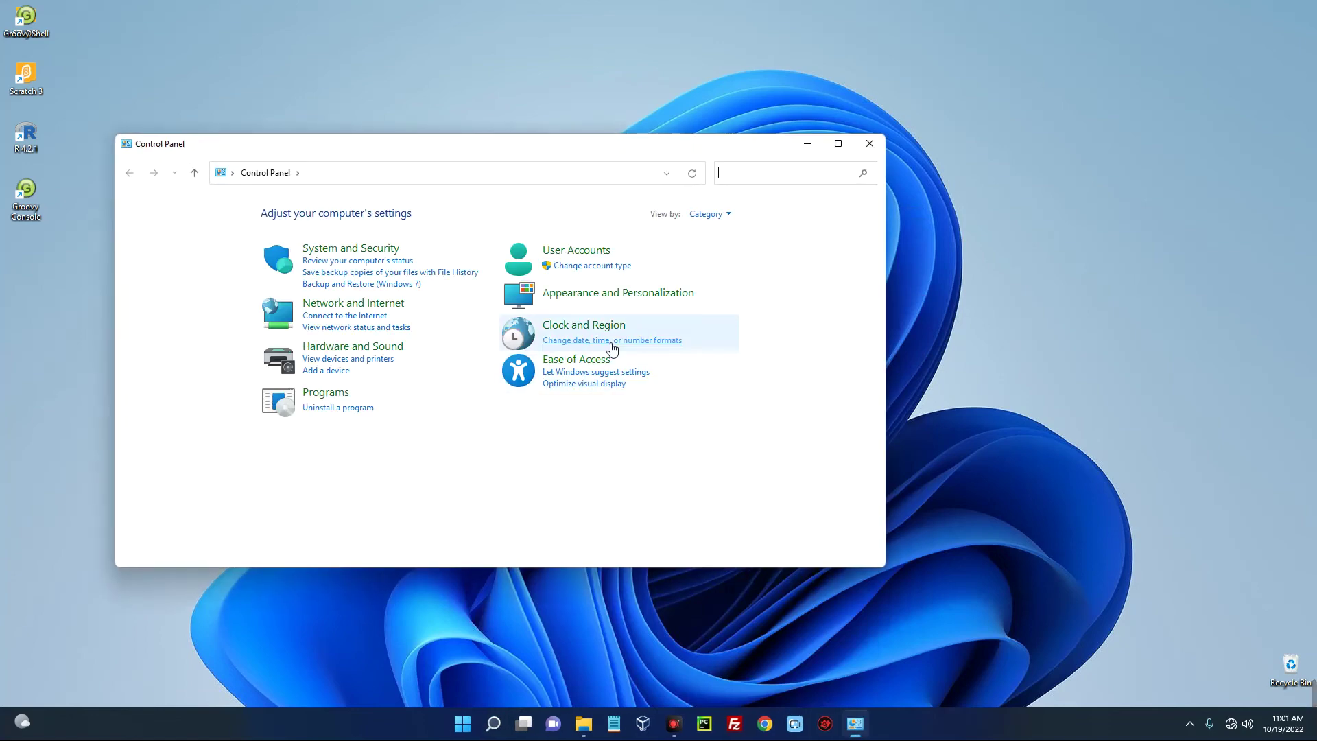
pyautogui.click(757, 176)
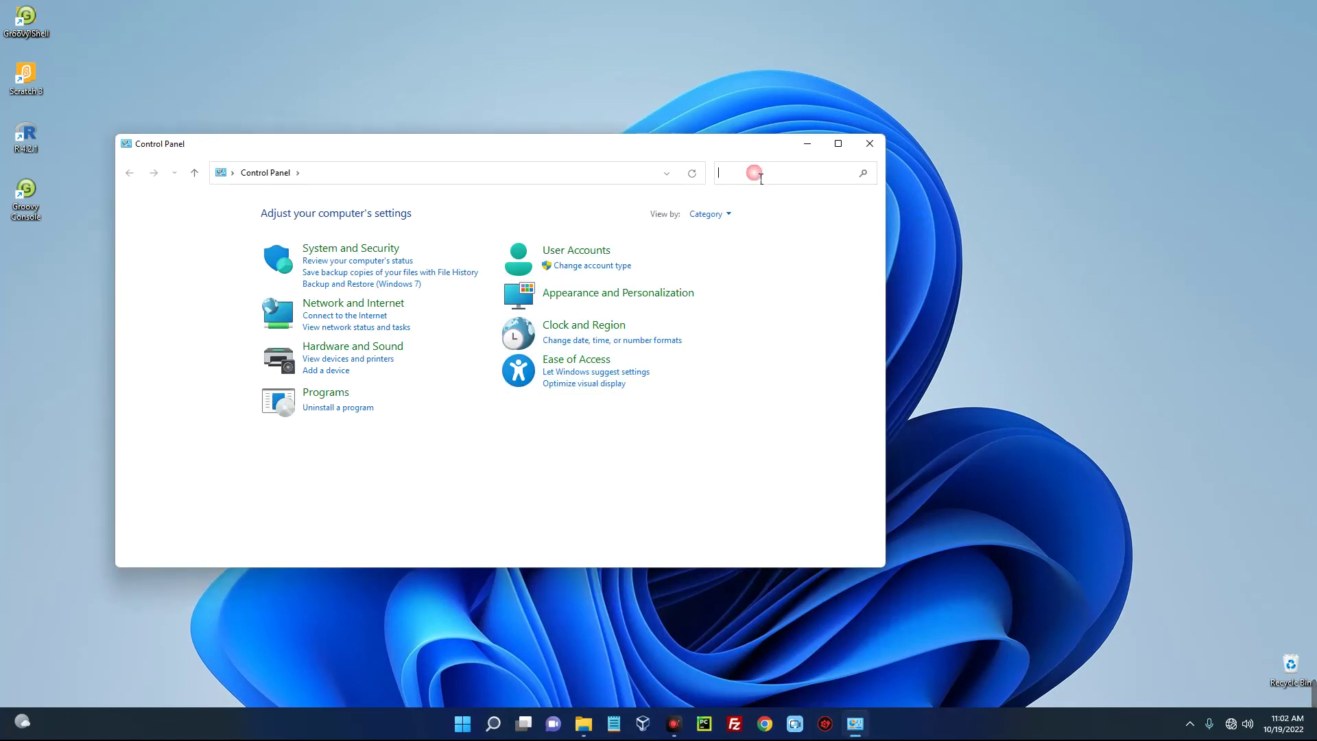
pyautogui.write('e')
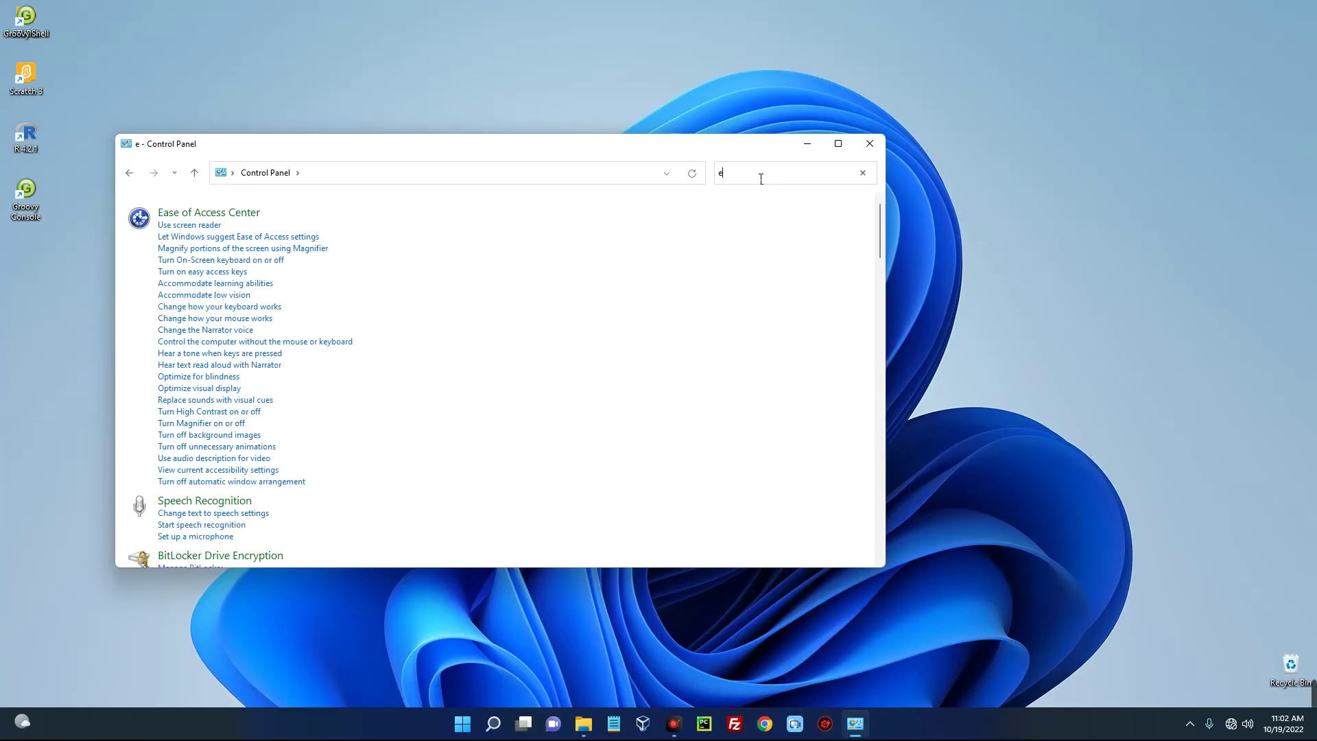
pyautogui.write('nvi')
pyautogui.write('r')
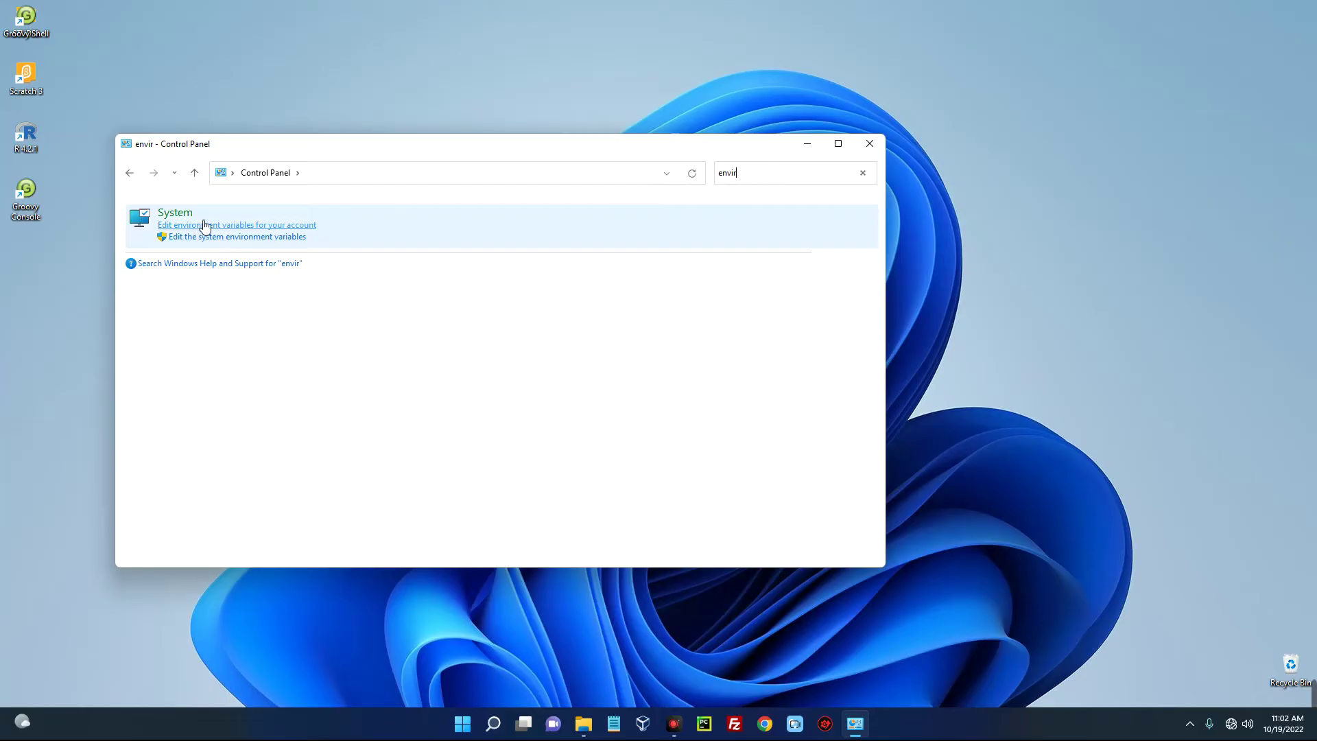
pyautogui.click(240, 238)
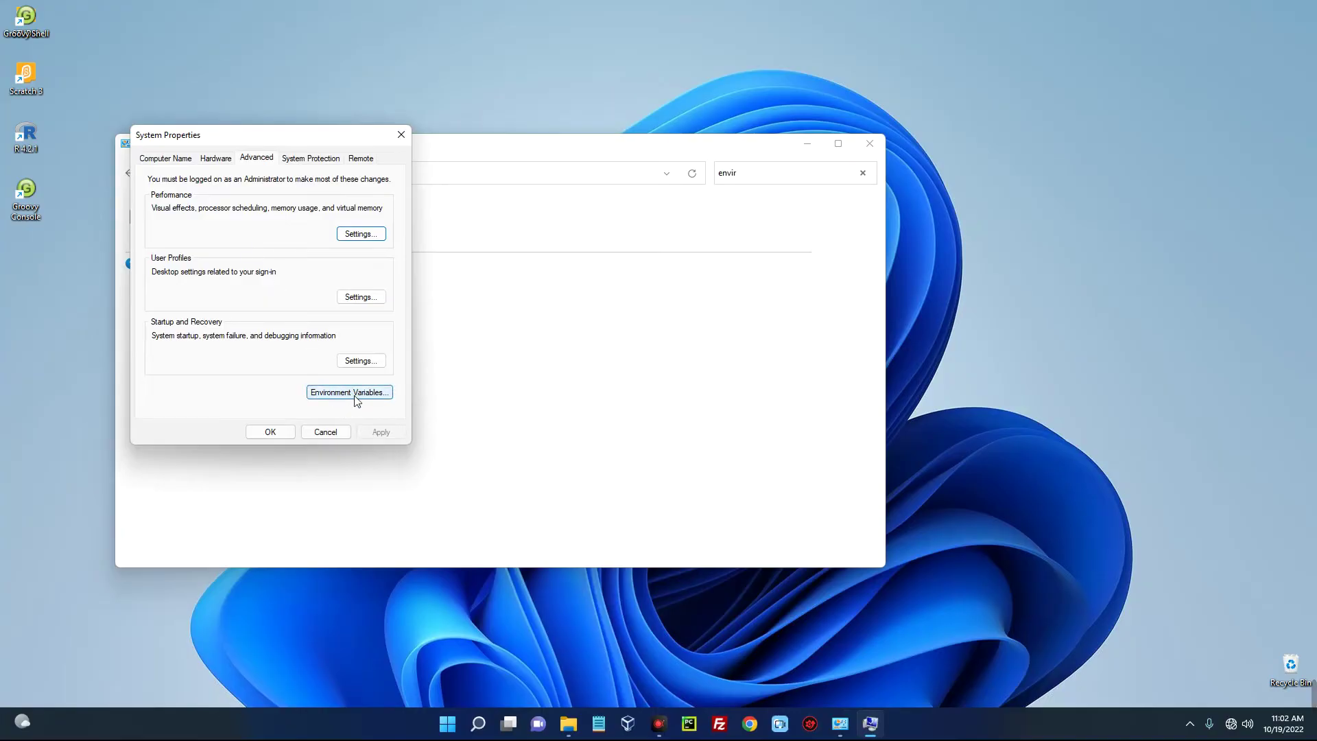
# Paste S:\Lua\bin as a new entry in the user Path variable
pyautogui.click(336, 397)
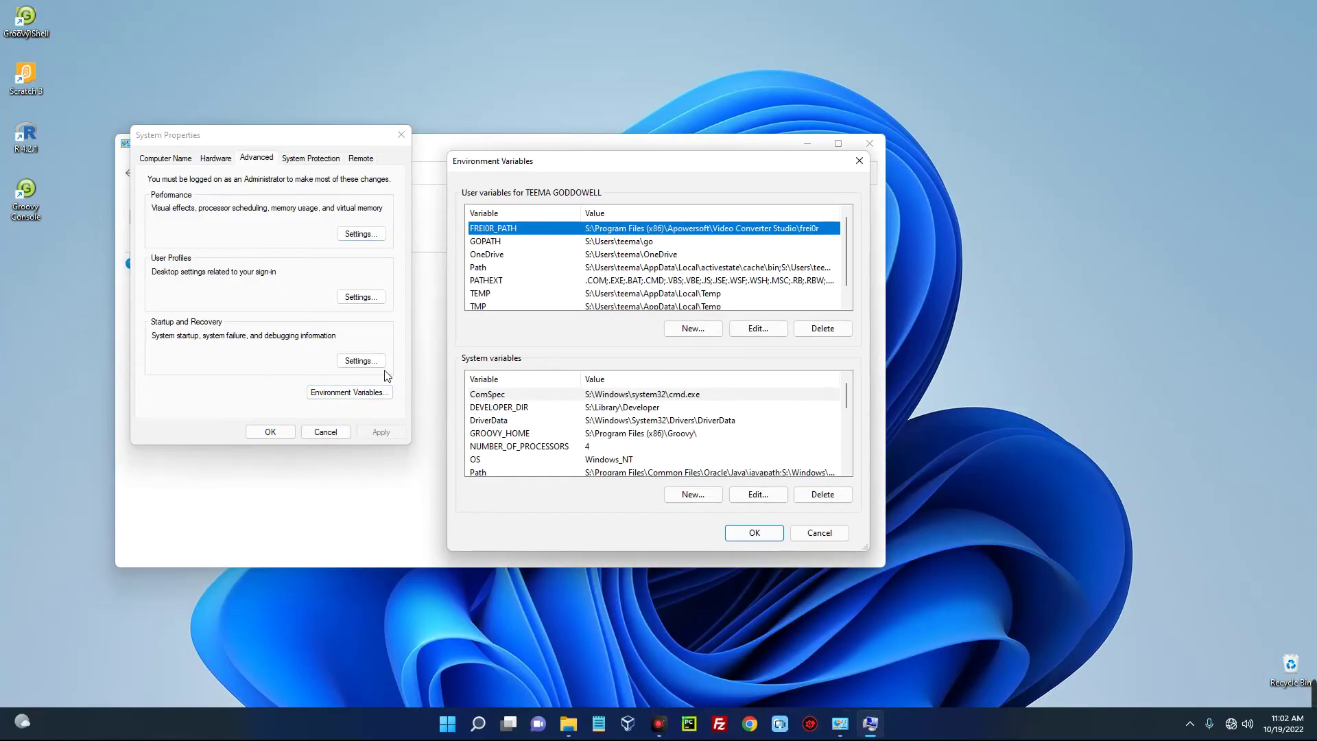
pyautogui.click(515, 270)
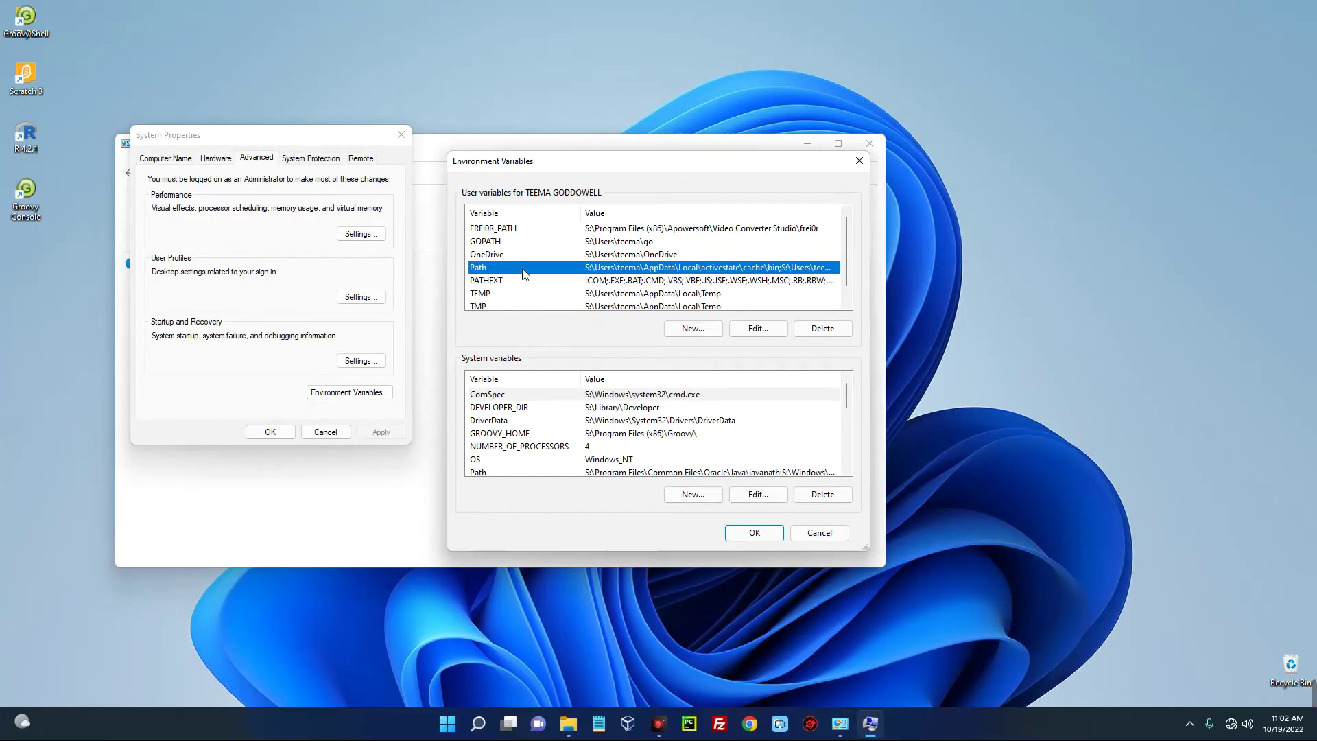
pyautogui.click(755, 329)
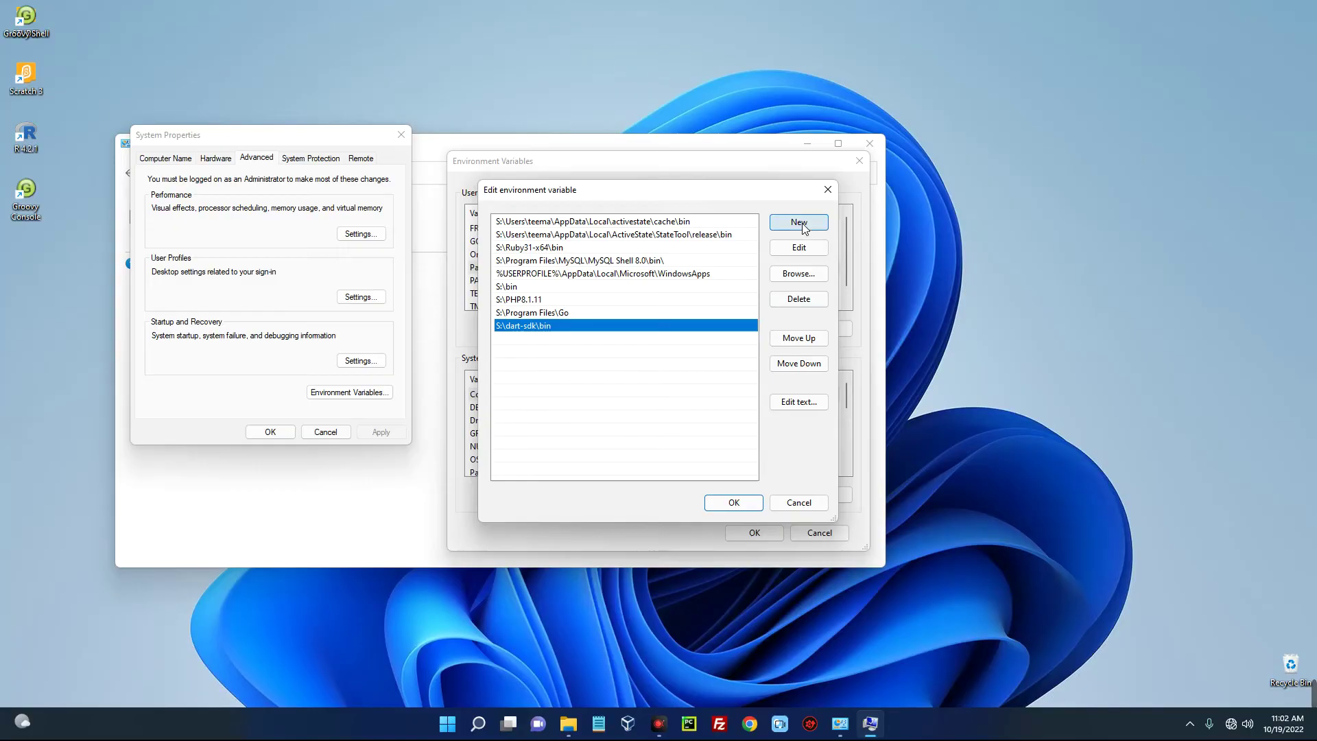
pyautogui.click(802, 222)
pyautogui.rightClick(509, 340)
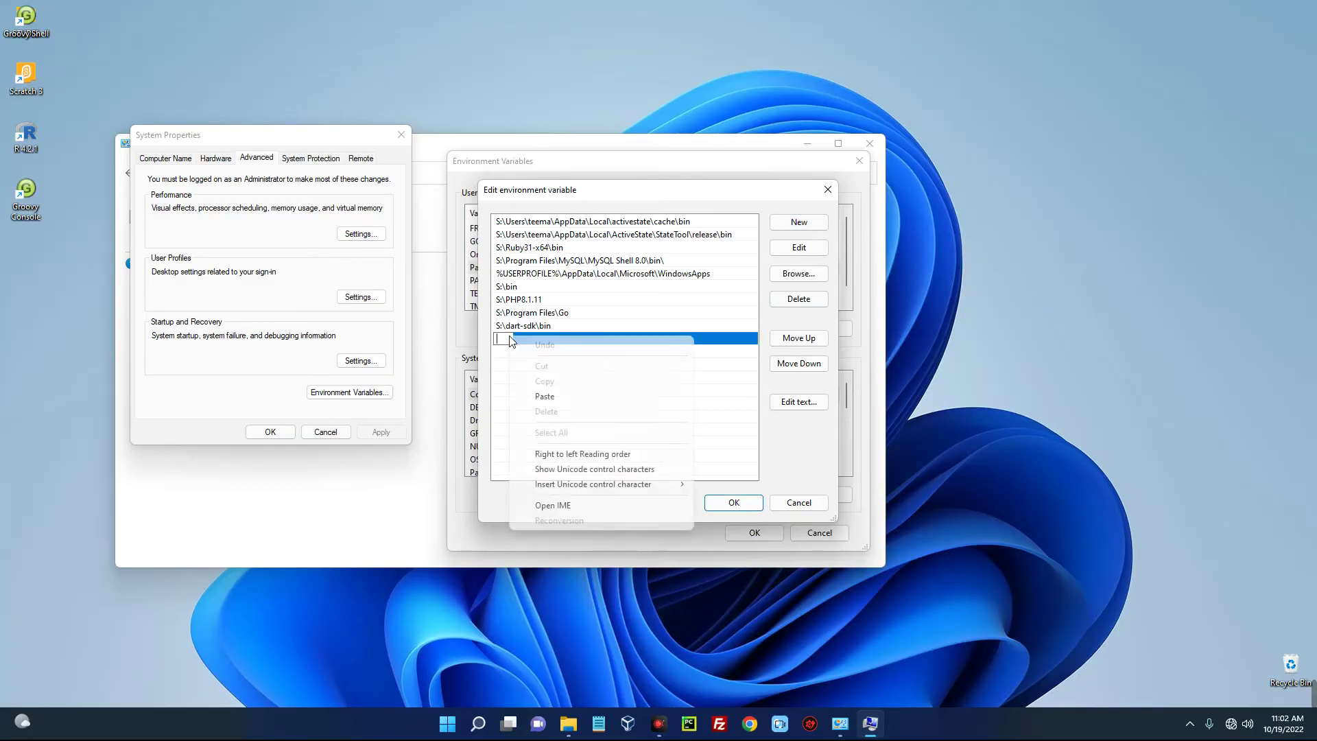
pyautogui.click(576, 396)
# Save the Path change and close System Properties and Control Panel
pyautogui.click(728, 512)
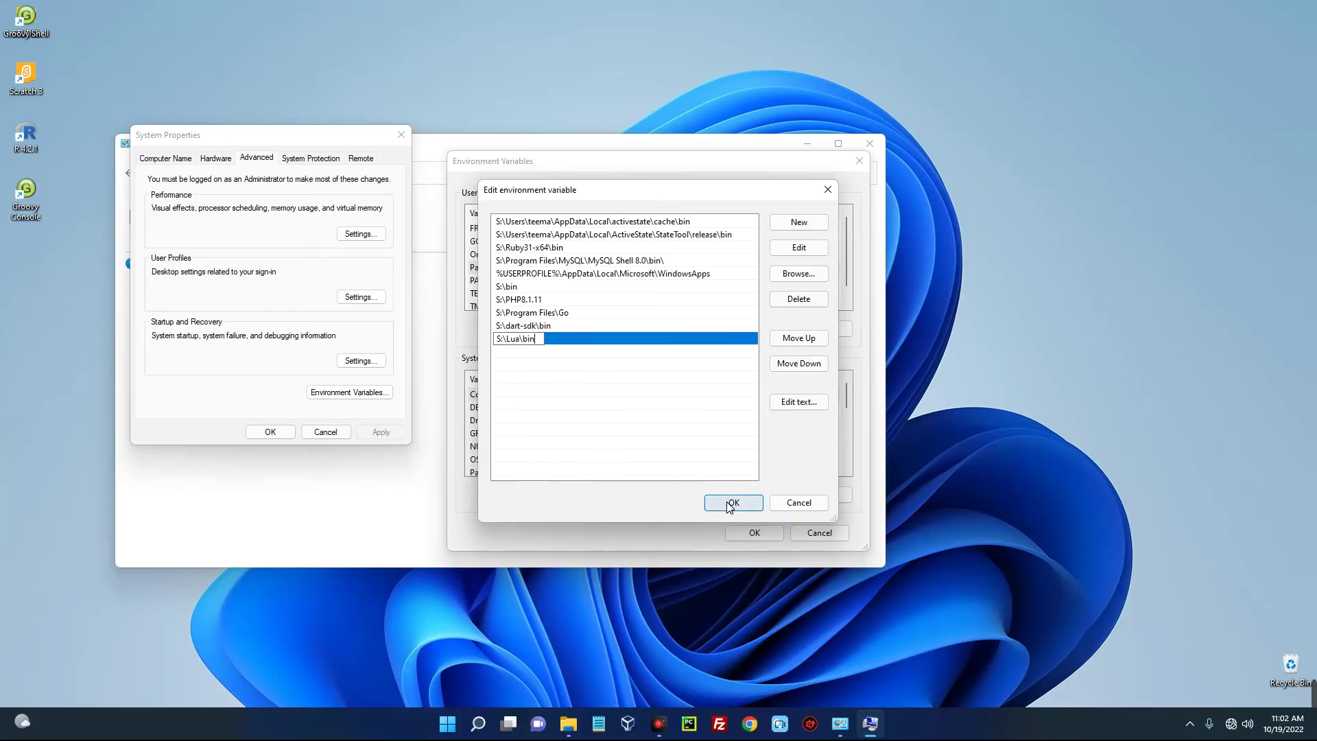
pyautogui.click(754, 533)
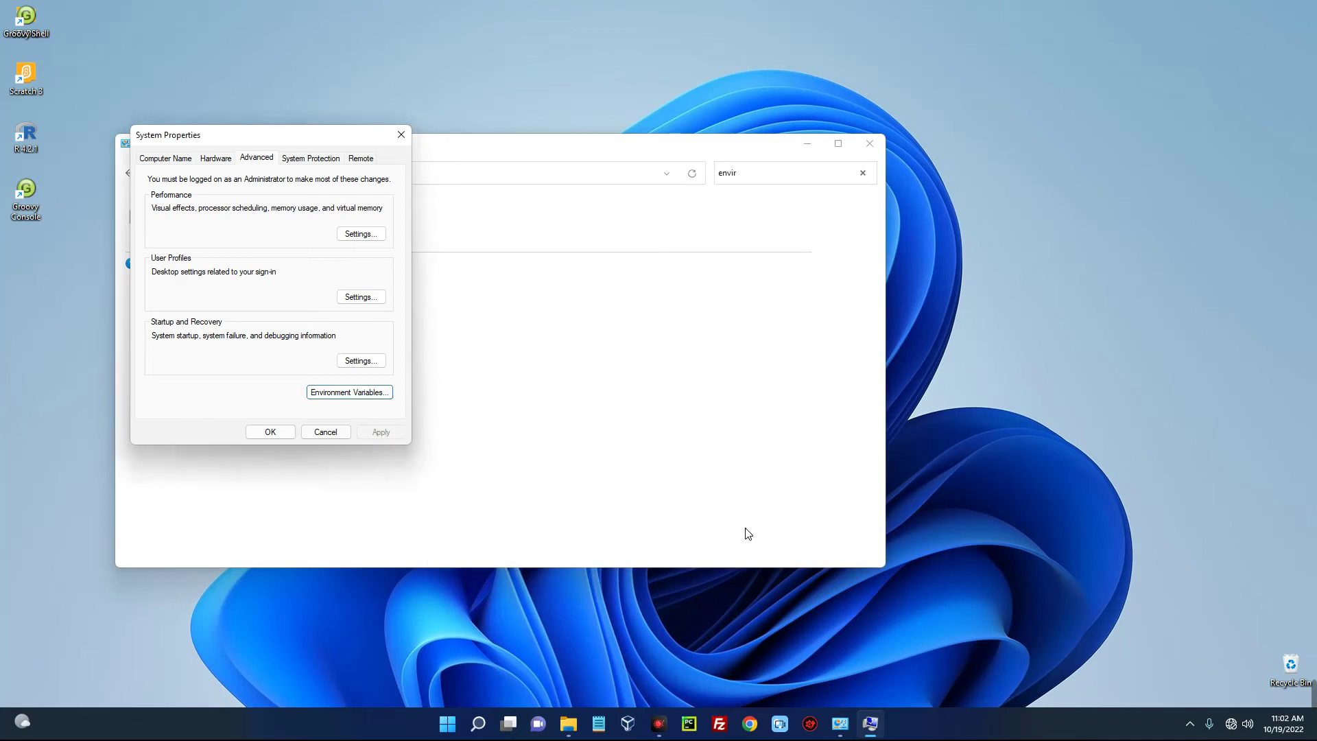
pyautogui.click(272, 432)
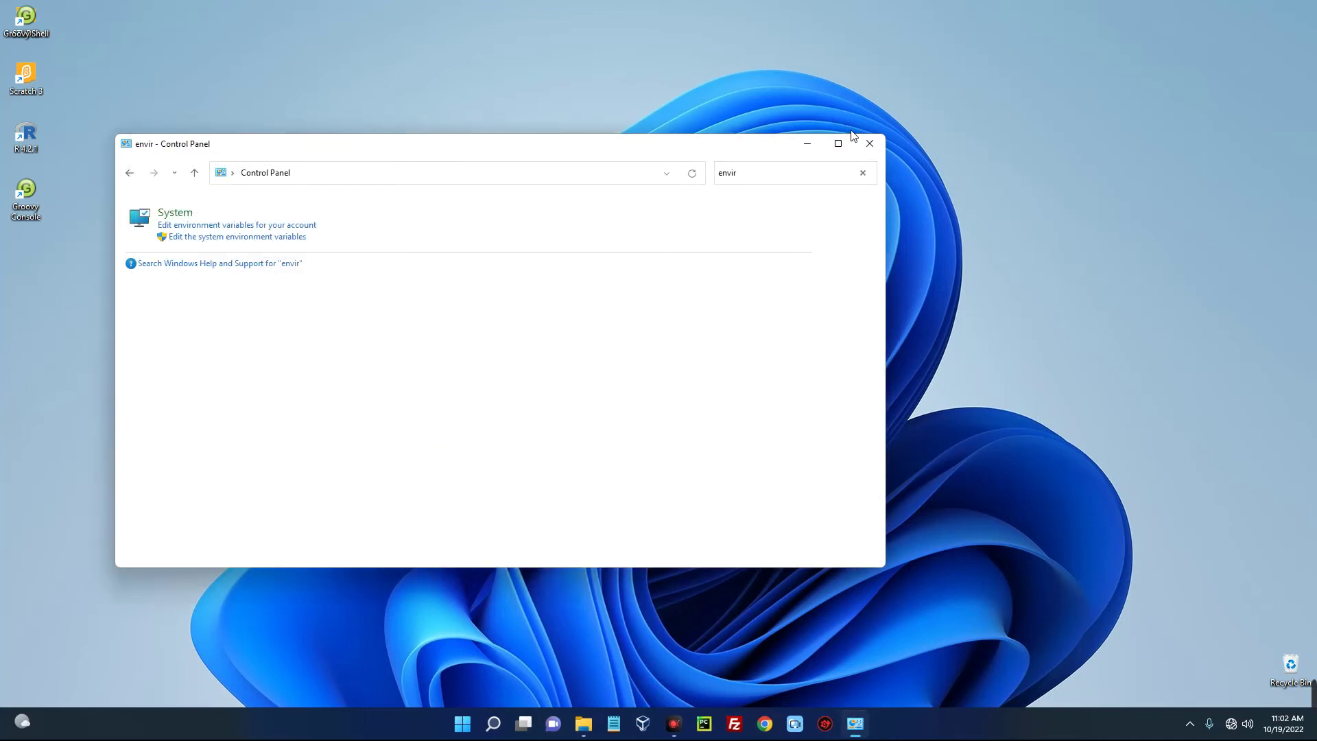
pyautogui.click(870, 143)
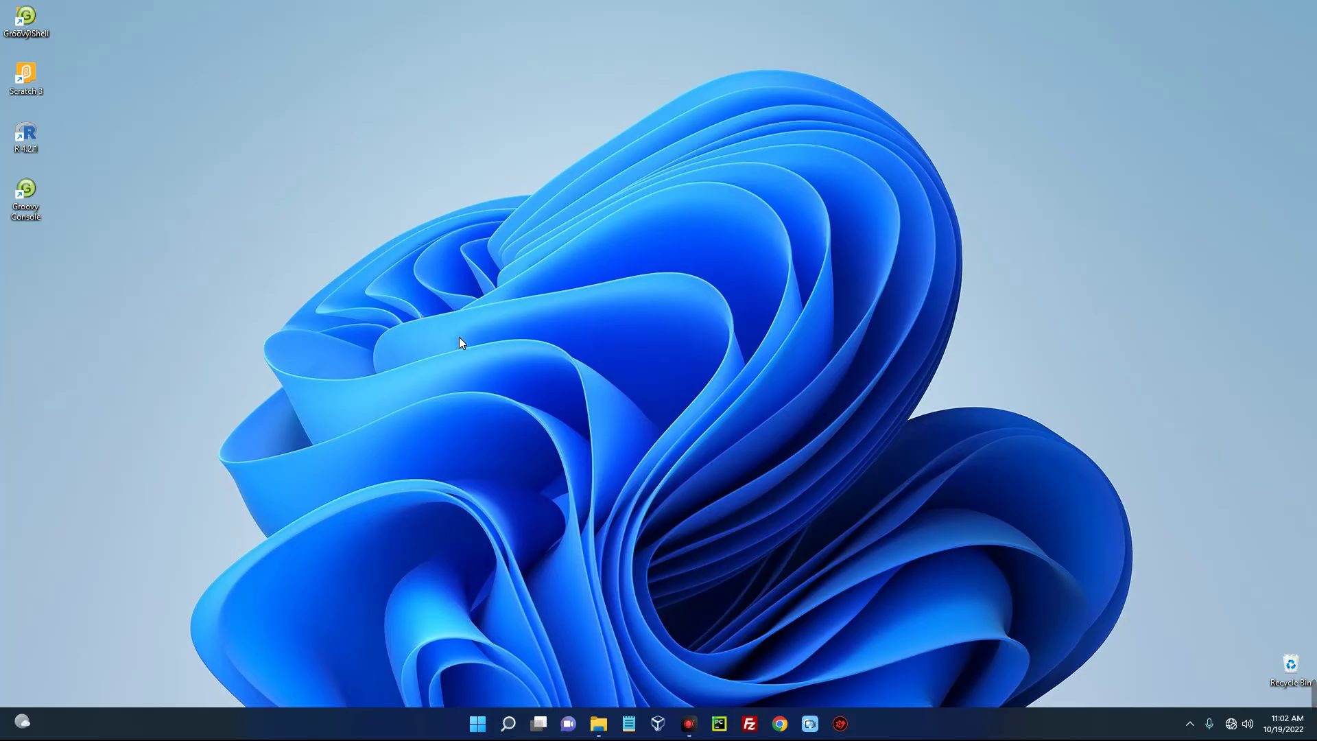
# Run lua in Command Prompt and check the Lua 5.1.5 startup banner
pyautogui.click(509, 724)
pyautogui.write('c')
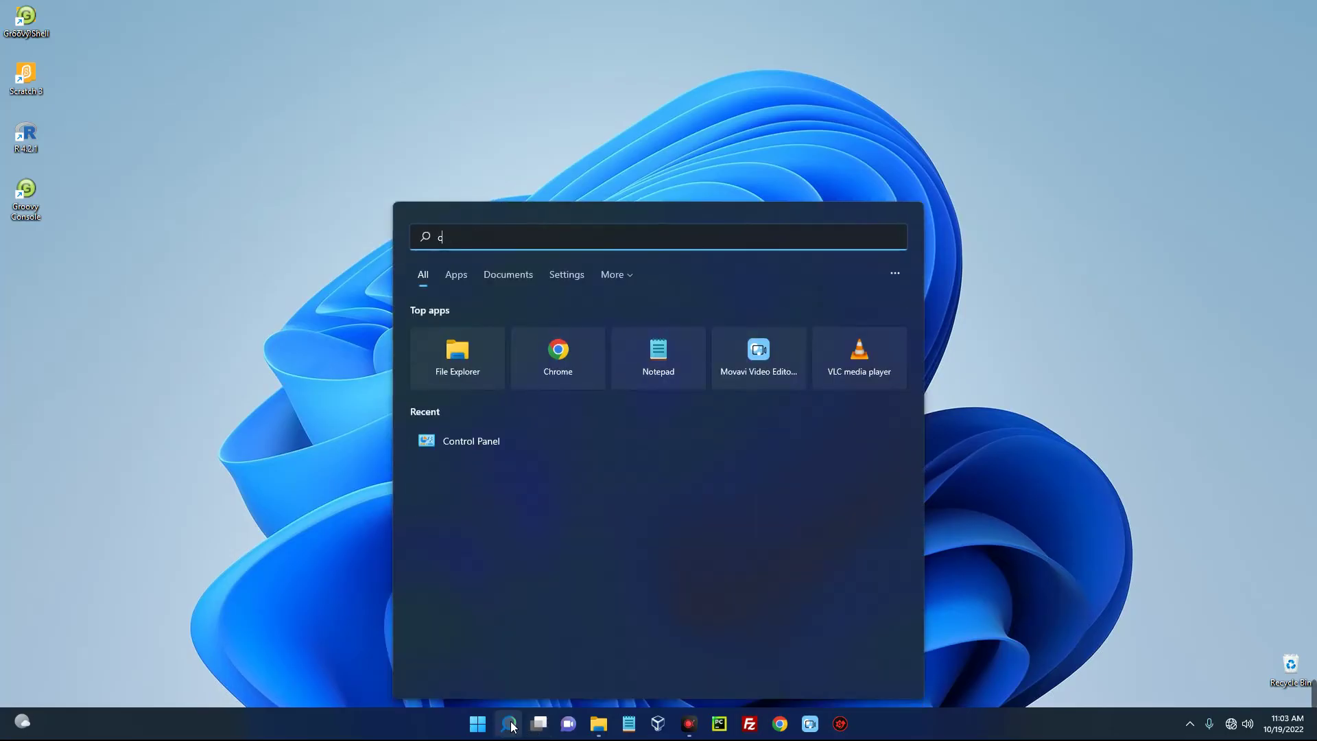
pyautogui.write('md')
pyautogui.click(491, 347)
pyautogui.write('lua')
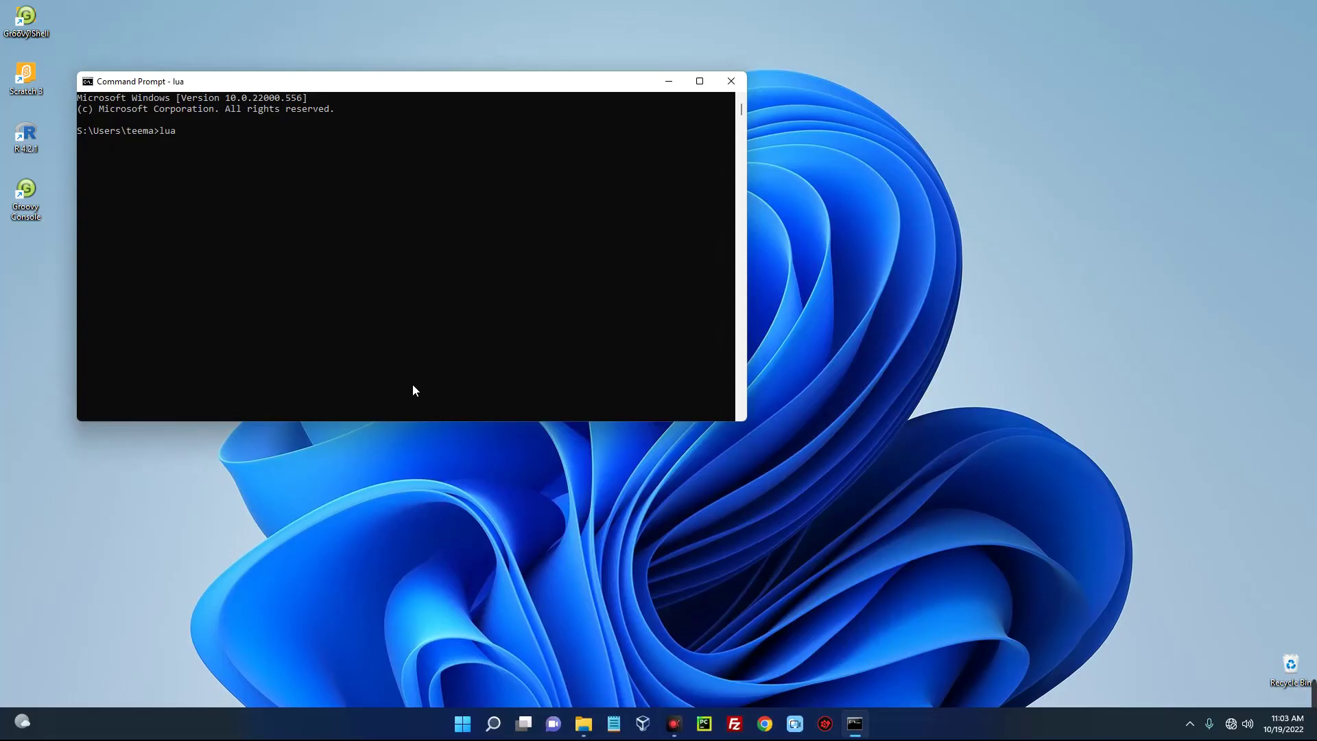
pyautogui.press('Return')
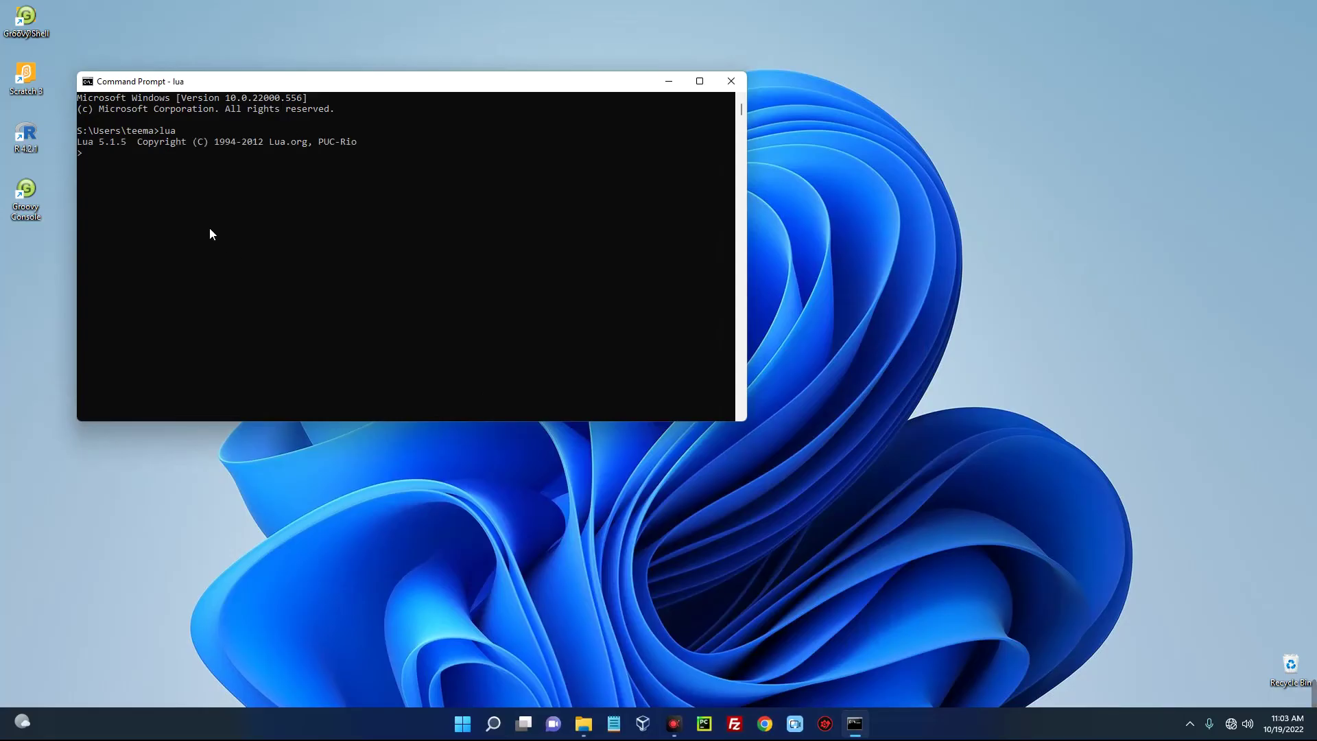
pyautogui.moveTo(85, 138); pyautogui.dragTo(230, 145)
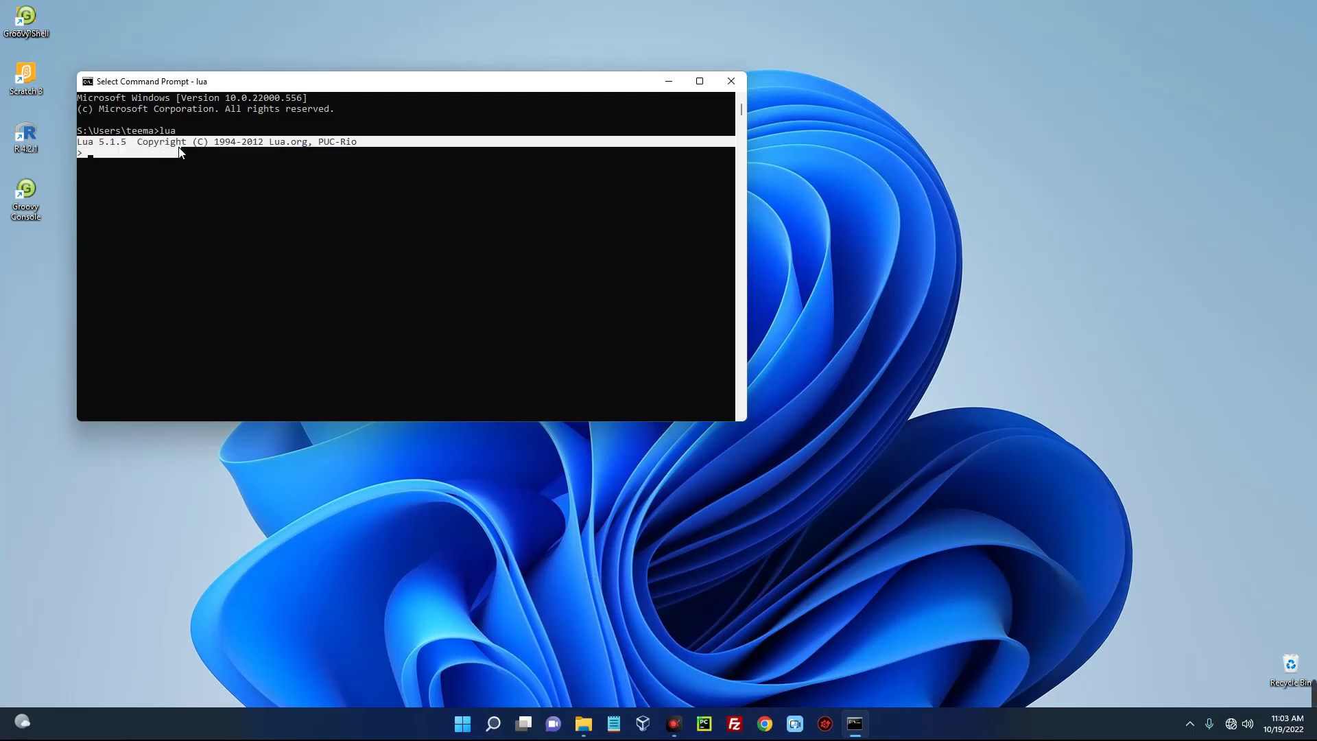
pyautogui.click(210, 165)
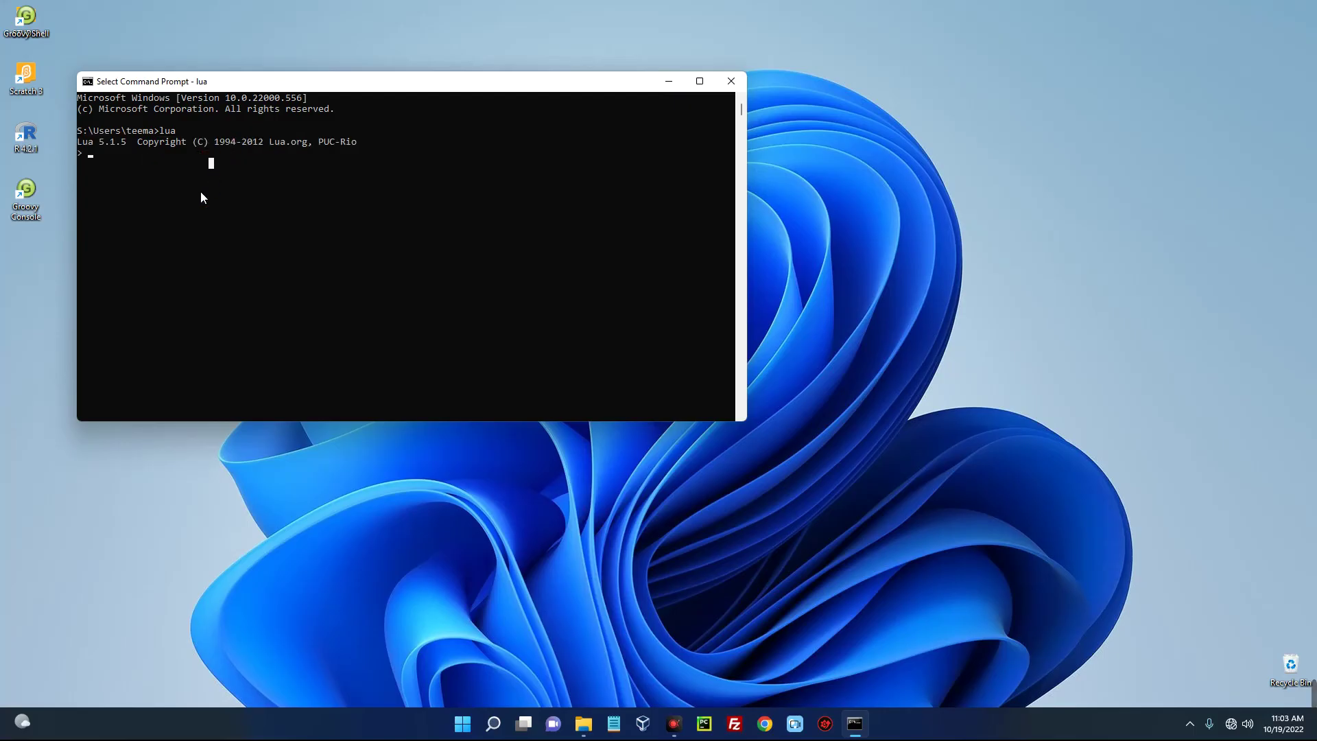